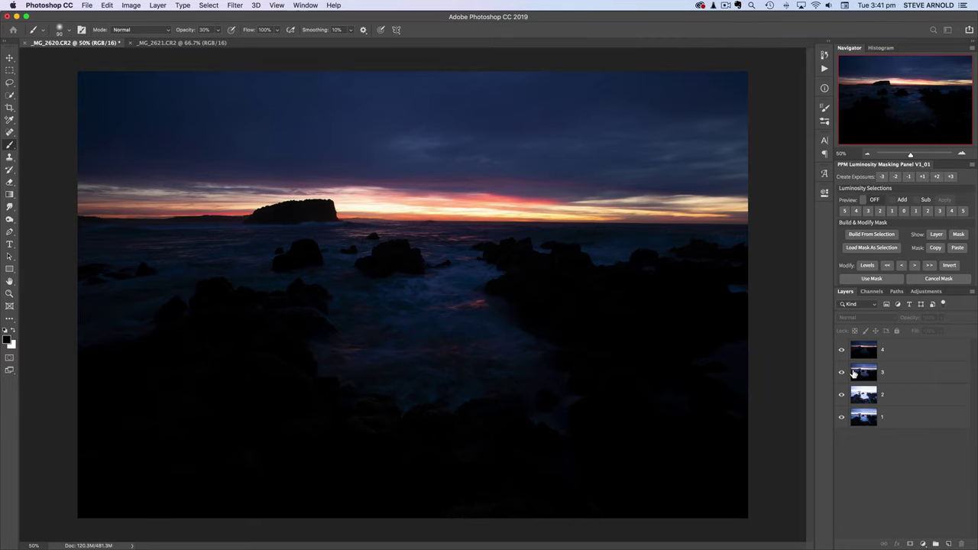
- Hide exposure layers 4 and 3 to reveal the brighter layer 2
left_click(843, 350)
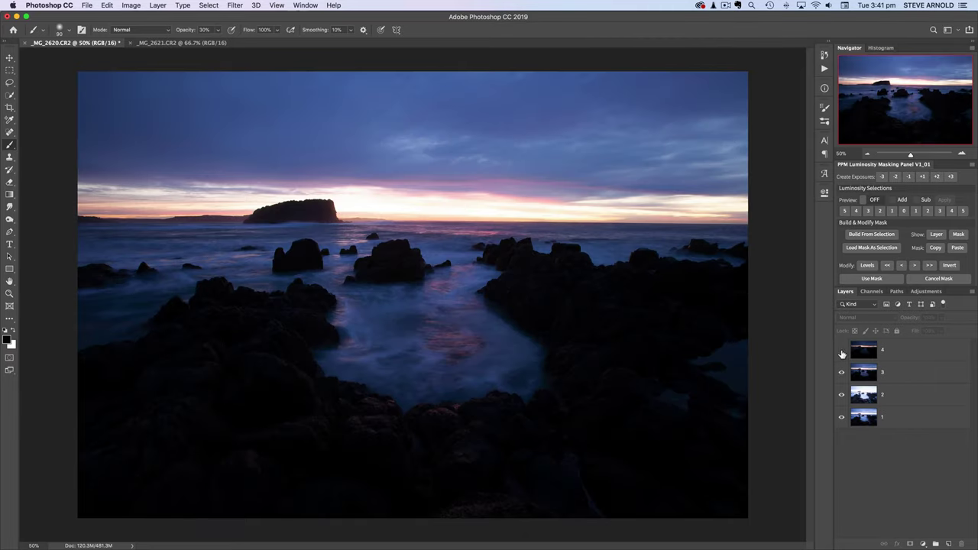
left_click(842, 351)
left_click(843, 351)
left_click(868, 375)
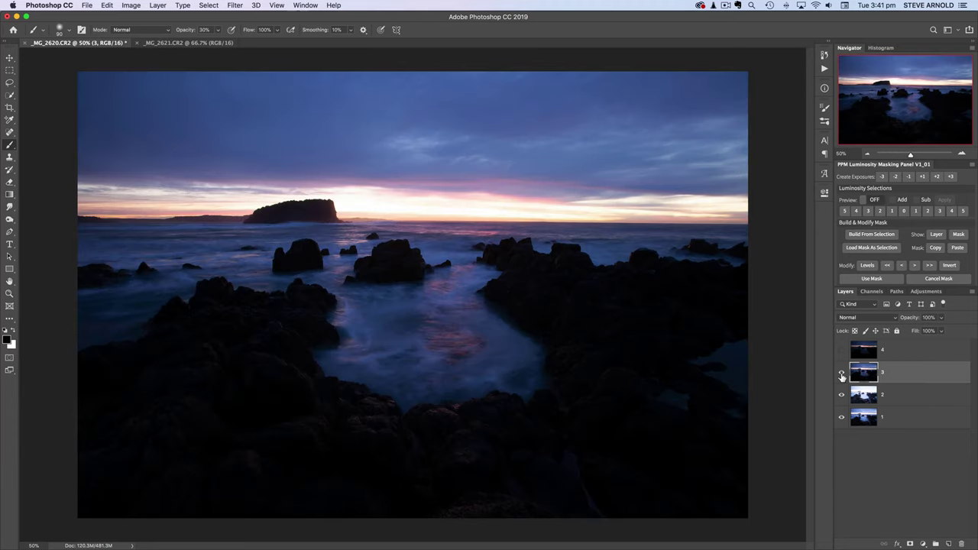
left_click(842, 374)
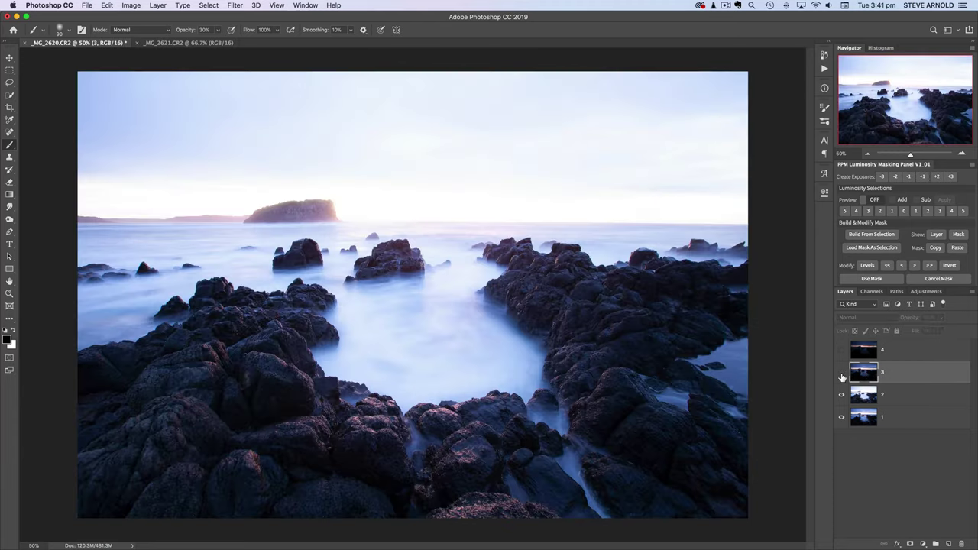
- Hide layer 2 to compare against layer 1, then make layer 2 visible again
left_click(842, 395)
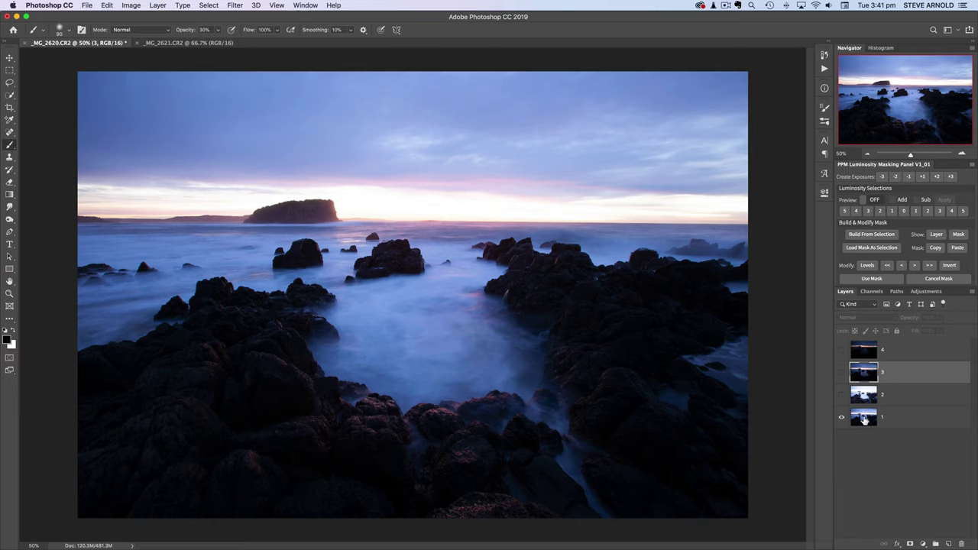
left_click(864, 418)
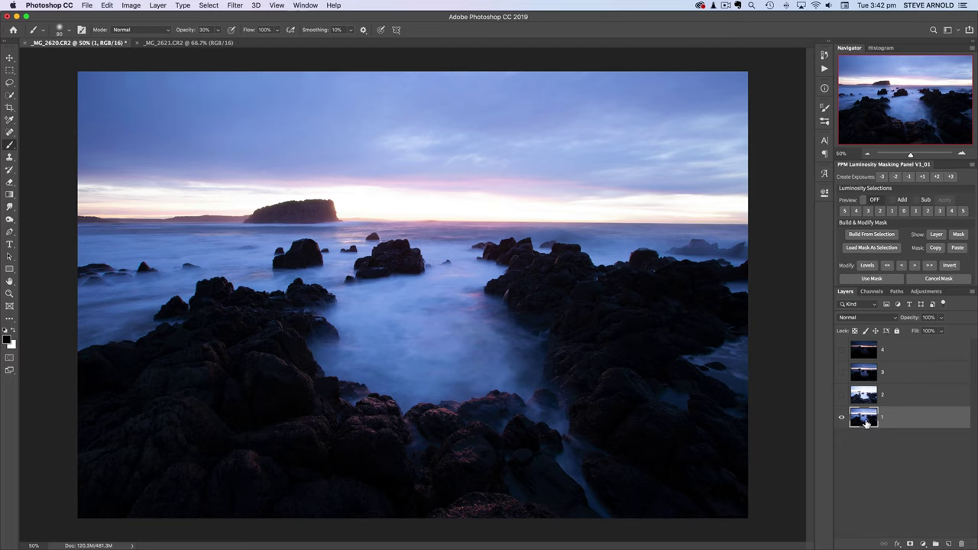
left_click(857, 395)
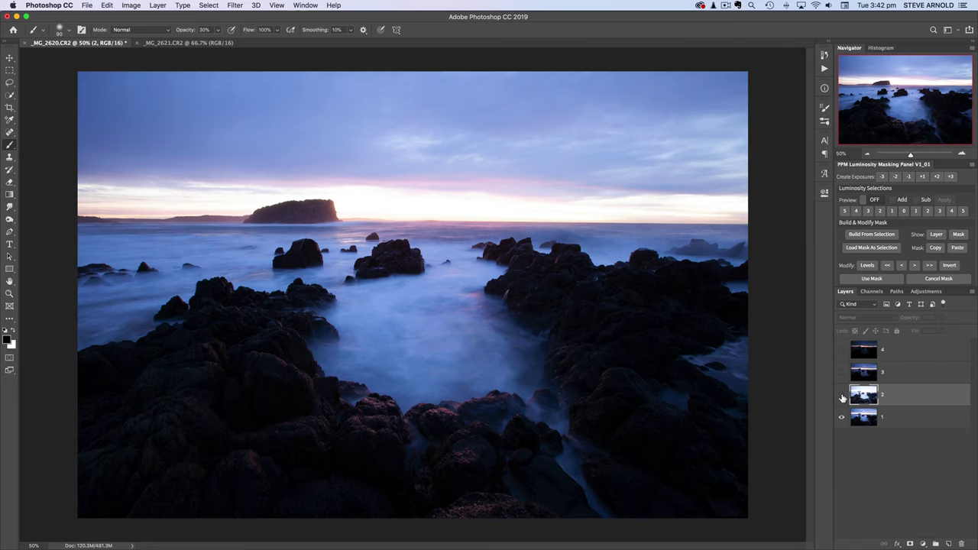
left_click(842, 397)
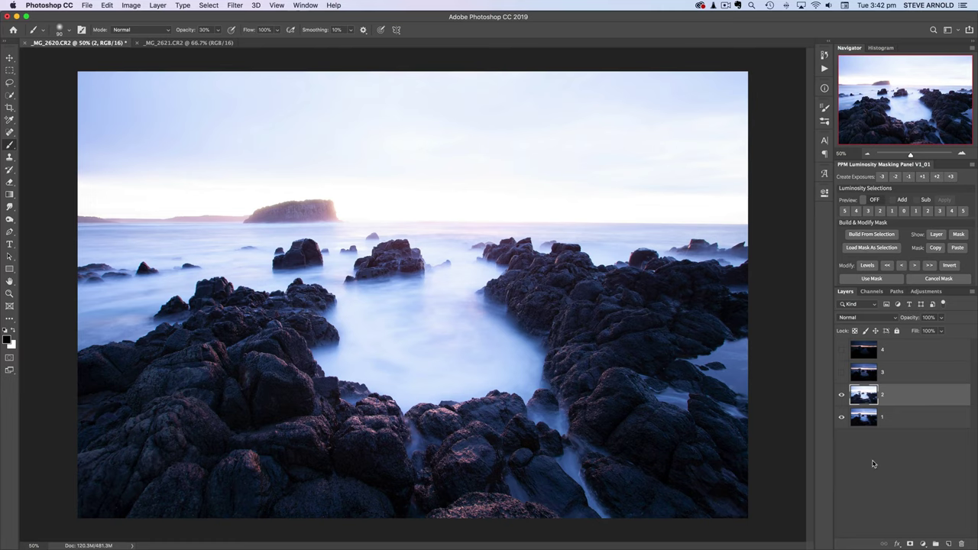
- Add a hide-all black mask to layer 2 and target the mask for painting
left_click(911, 544, "alt")
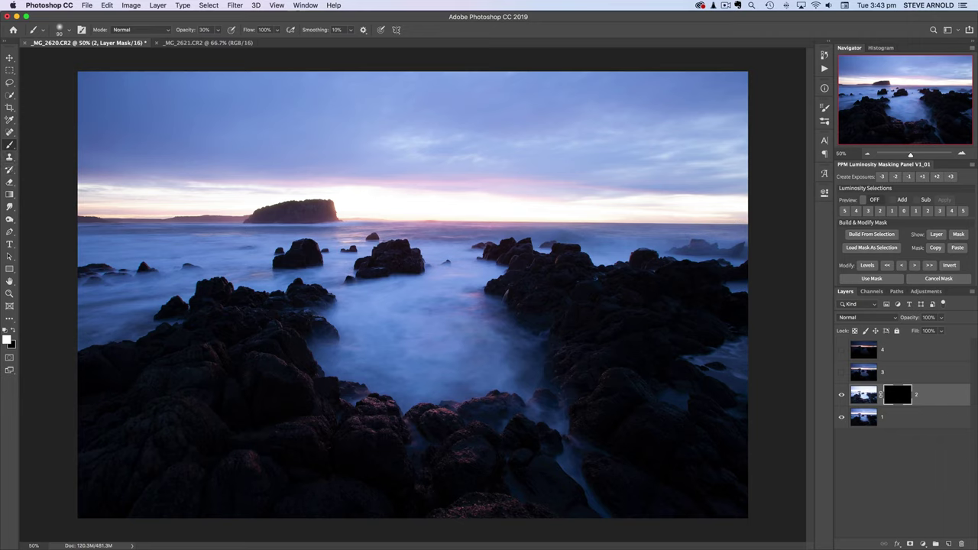
key("bracketright")
key("bracketright")
key("bracketright")
key("bracketright")
key("bracketright")
key("bracketright")
key("bracketright")
key("bracketright")
key("bracketright")
key("bracketright")
key("bracketright")
key("bracketright")
left_click(863, 395)
left_click(893, 397)
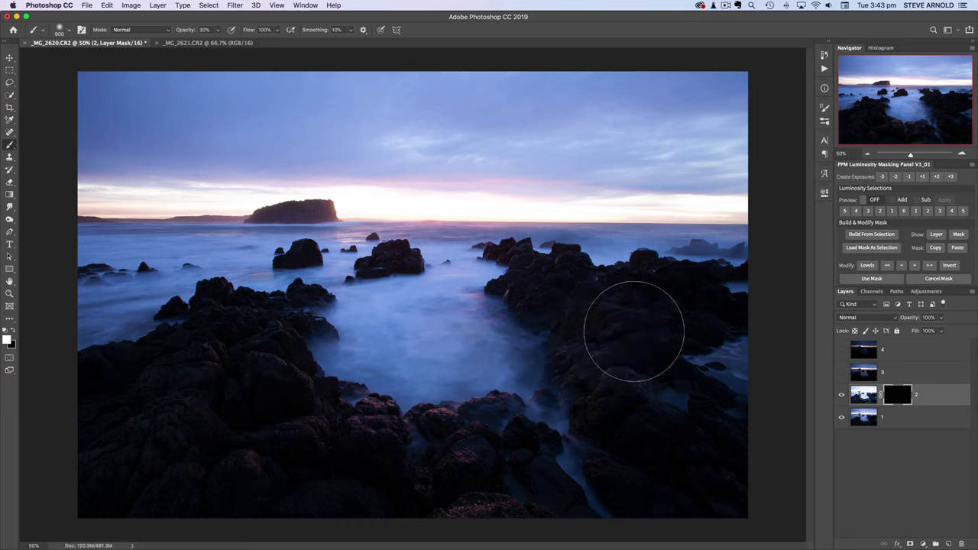
- Paint white at 30% over the right and left foreground rocks, ending with a 200 brush
key("bracketleft")
key("bracketleft")
key("bracketleft")
key("bracketleft")
left_click(640, 305)
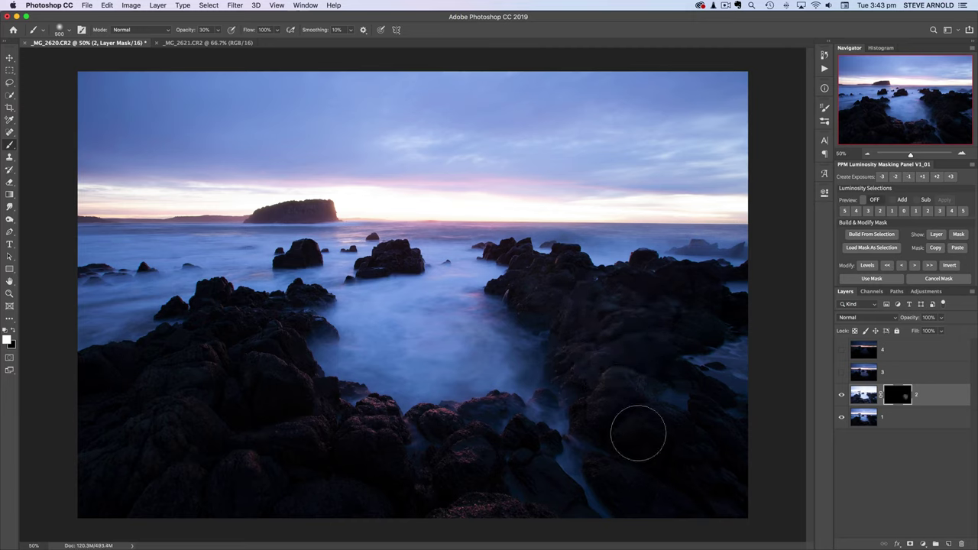
left_click_drag(636, 435, 719, 444)
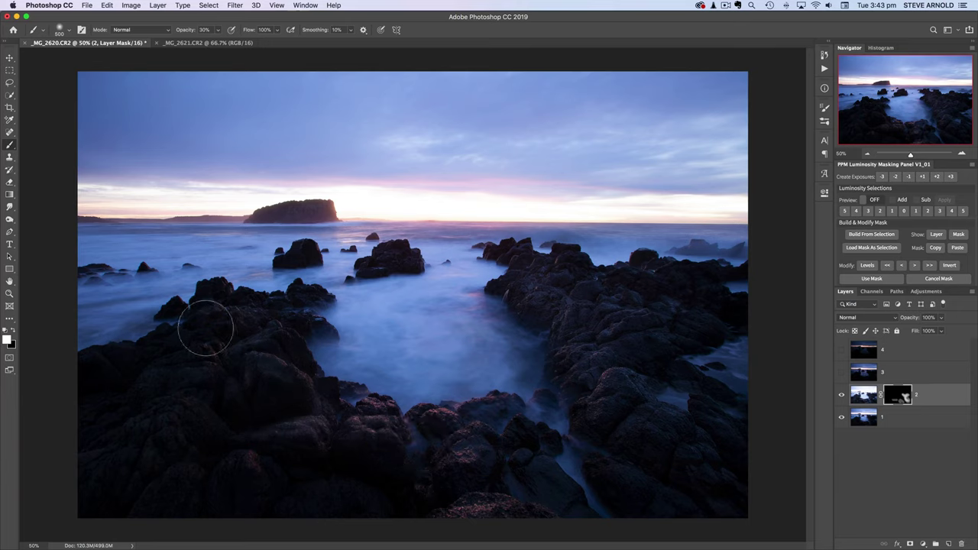
left_click_drag(193, 384, 230, 367)
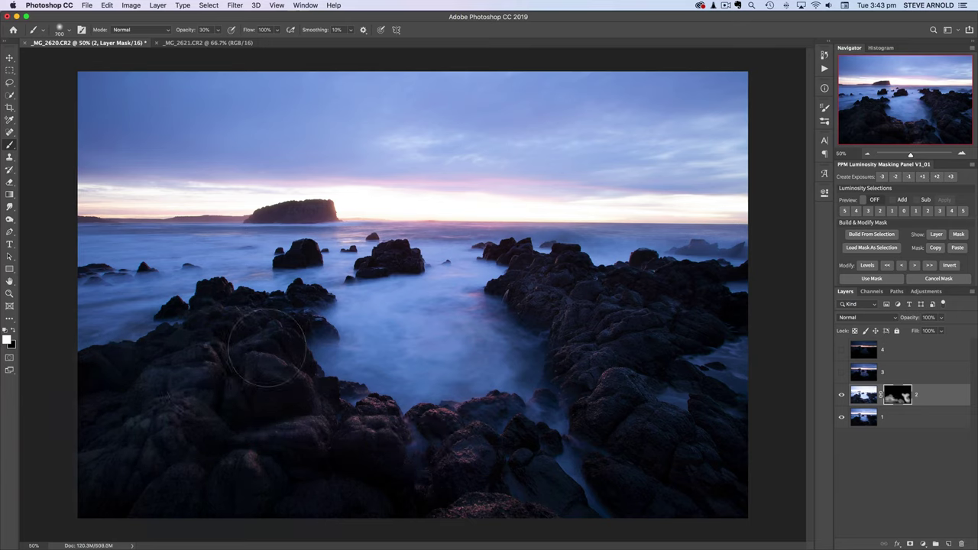
key("bracketright")
key("bracketright")
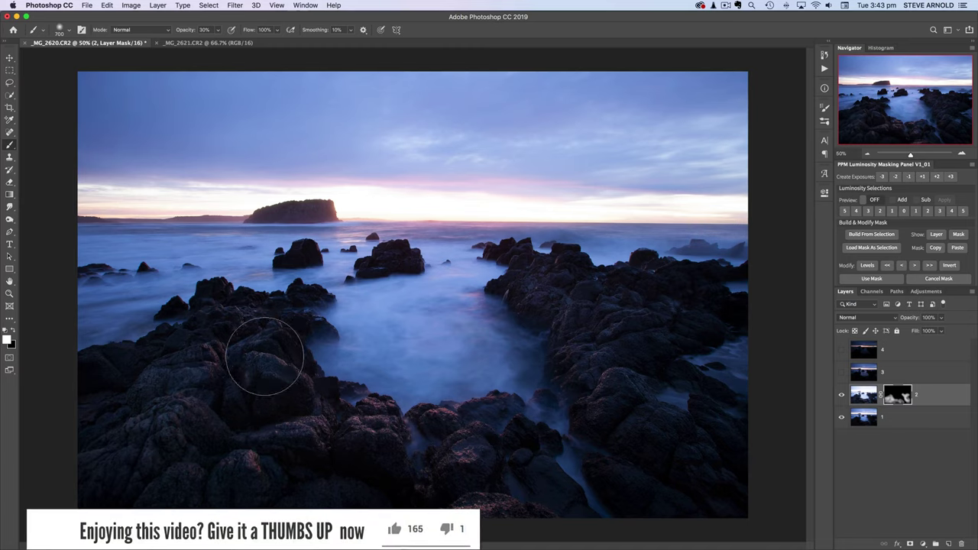
key("bracketleft")
key("bracketleft")
key("bracketleft")
key("bracketleft")
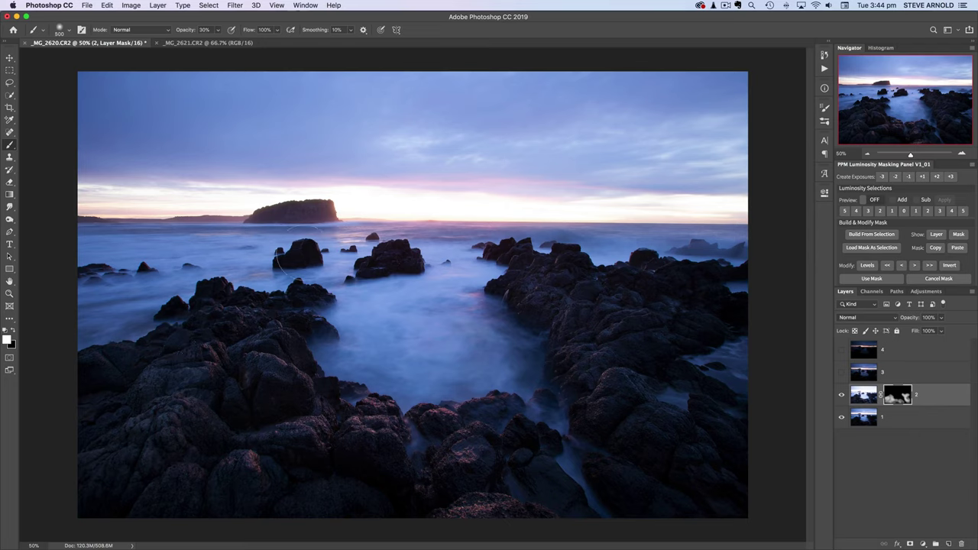
key("bracketleft")
key("bracketleft")
key("bracketleft")
key("bracketright")
- Zoom to 400% on the large sea stack and shrink the brush to 60
left_click(961, 154)
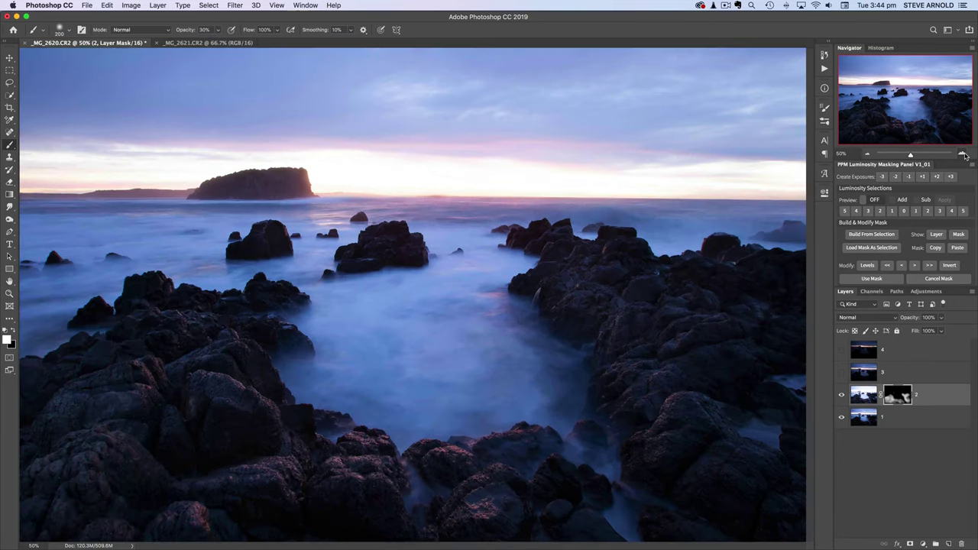
left_click(962, 154)
left_click_drag(896, 111, 882, 106)
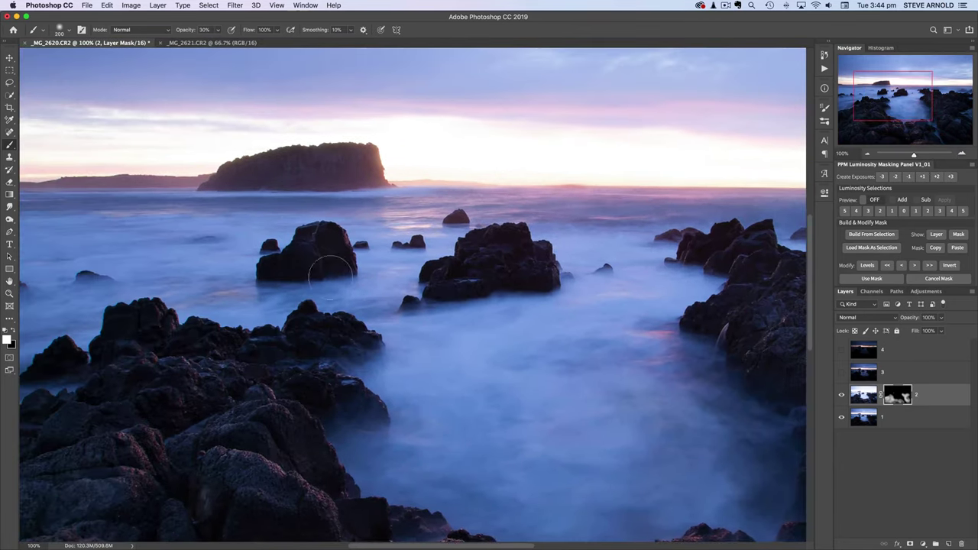
key("bracketleft")
key("bracketleft")
key("bracketleft")
key("bracketleft")
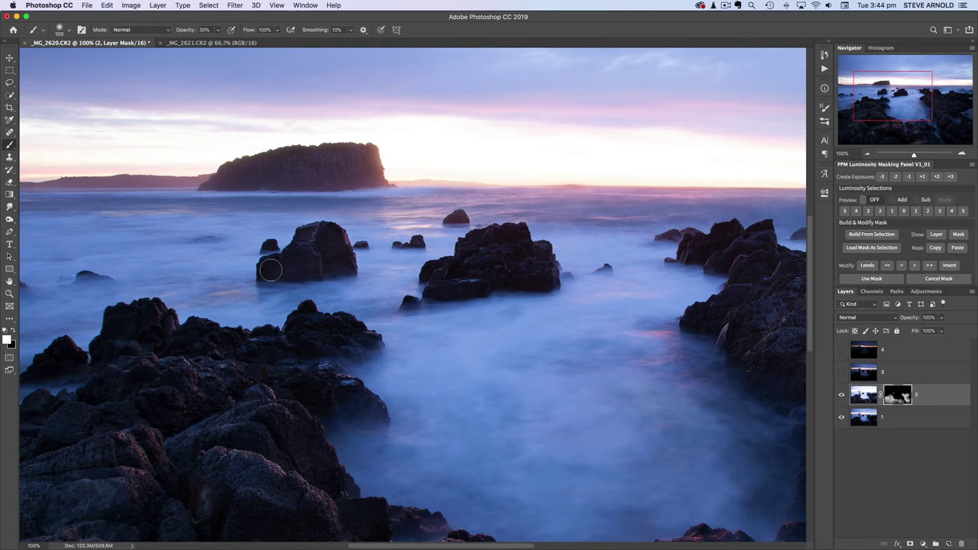
left_click(962, 155)
left_click(962, 155)
left_click(962, 155)
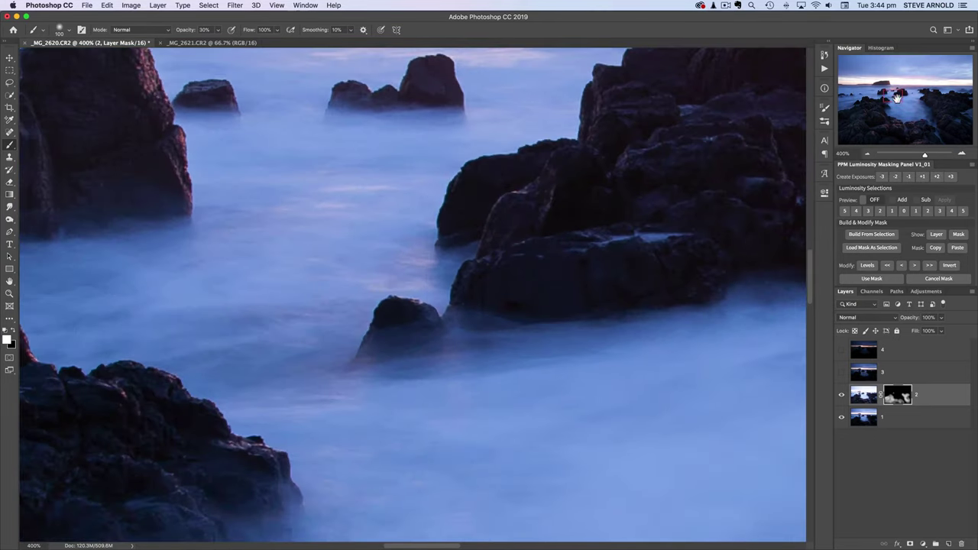
left_click(887, 93)
left_click(885, 93)
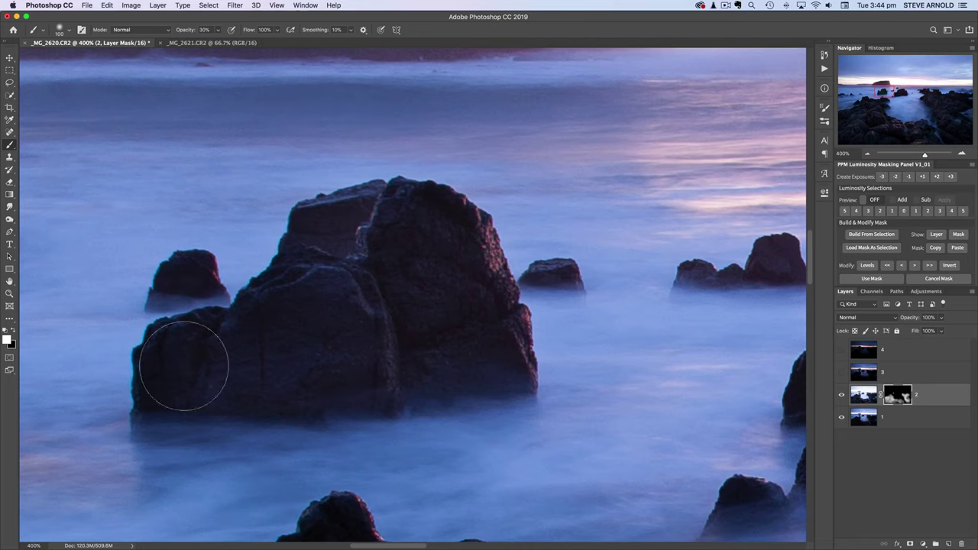
key("bracketleft")
key("bracketleft")
key("bracketleft")
key("bracketleft")
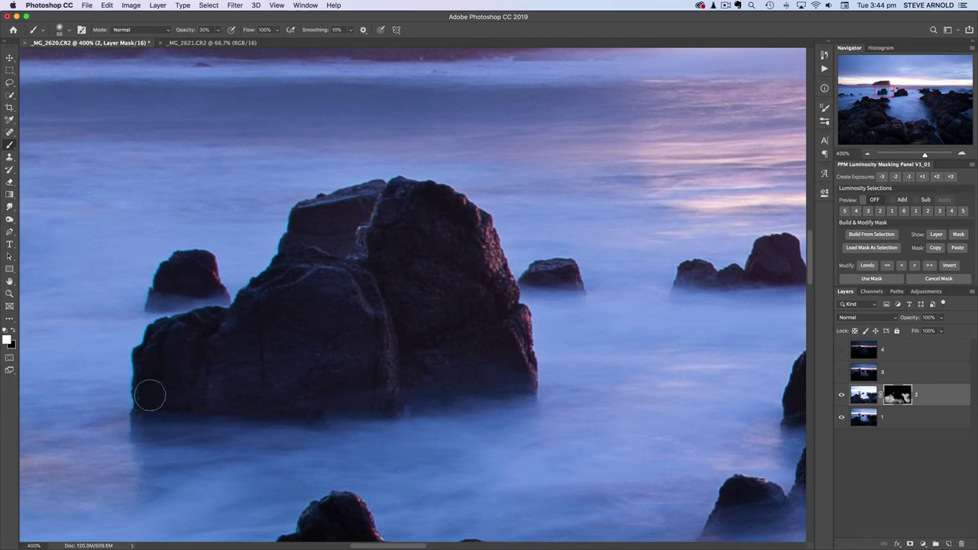
key("bracketleft")
key("bracketleft")
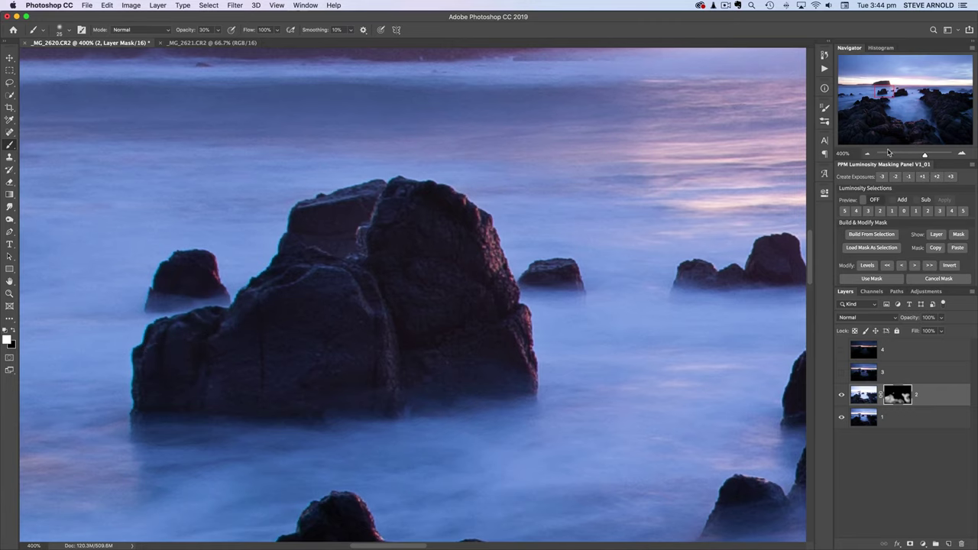
- At 200% with a 40-pixel brush, paint the mask along the sea stack's left edge
left_click(868, 155)
left_click(868, 154)
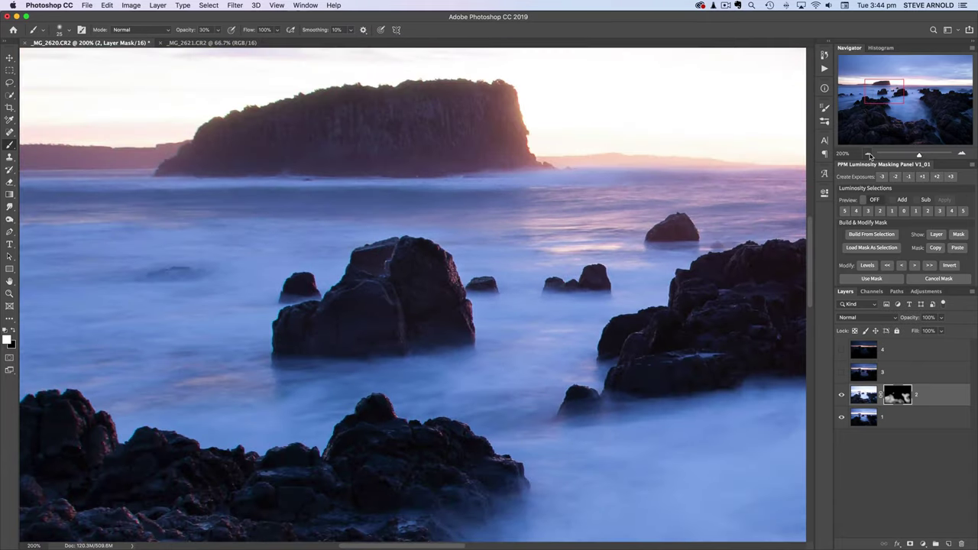
key("bracketright")
key("bracketright")
key("bracketright")
mouse_move(277, 334)
left_mouse_down()
mouse_move(276, 352)
mouse_move(297, 313)
mouse_move(325, 307)
mouse_move(297, 312)
mouse_move(277, 330)
mouse_move(279, 347)
mouse_move(290, 298)
mouse_move(268, 321)
left_mouse_up()
left_click(867, 154)
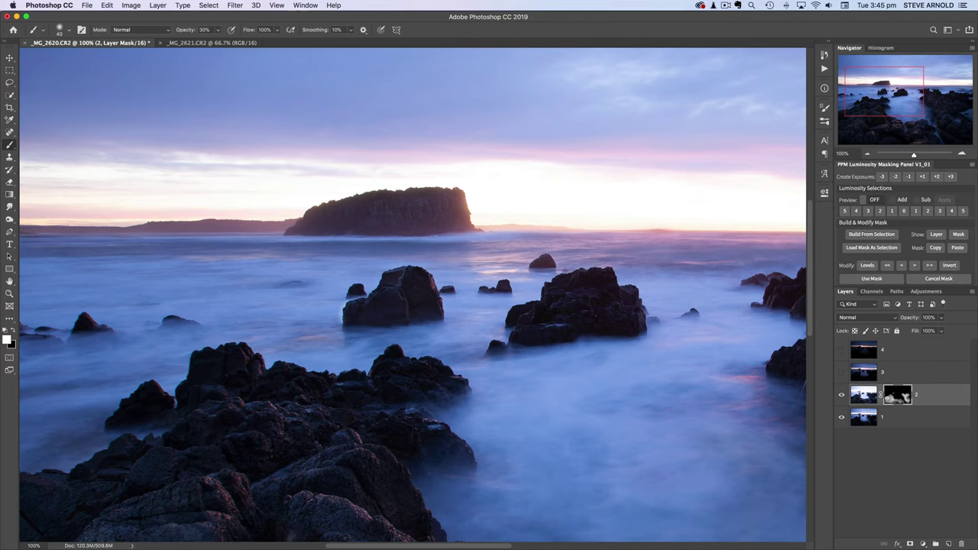
left_click(869, 154)
- At 50% zoom, delete layer 2's painted mask and toggle layer 2 to compare with layer 1
left_click(869, 154)
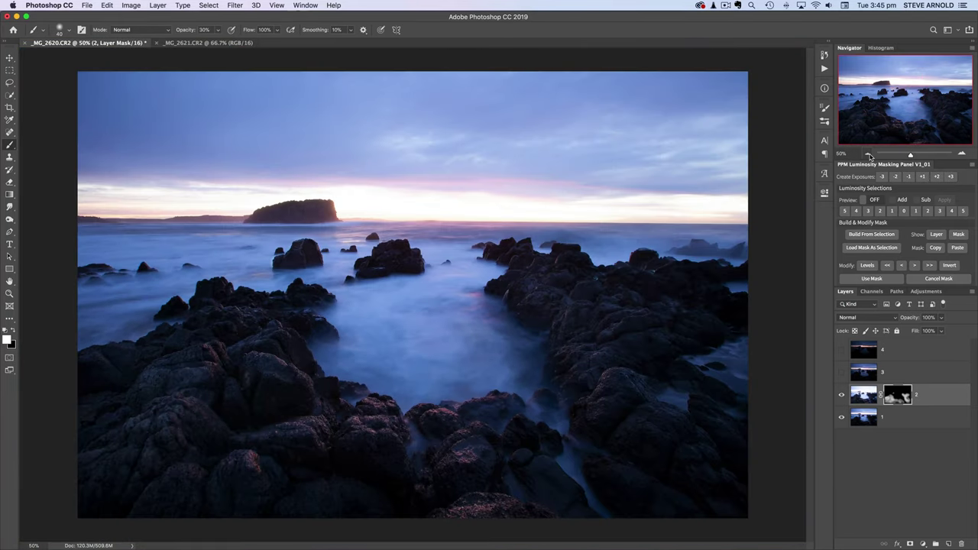
left_click(868, 155)
left_click(962, 155)
left_click_drag(907, 399, 960, 543)
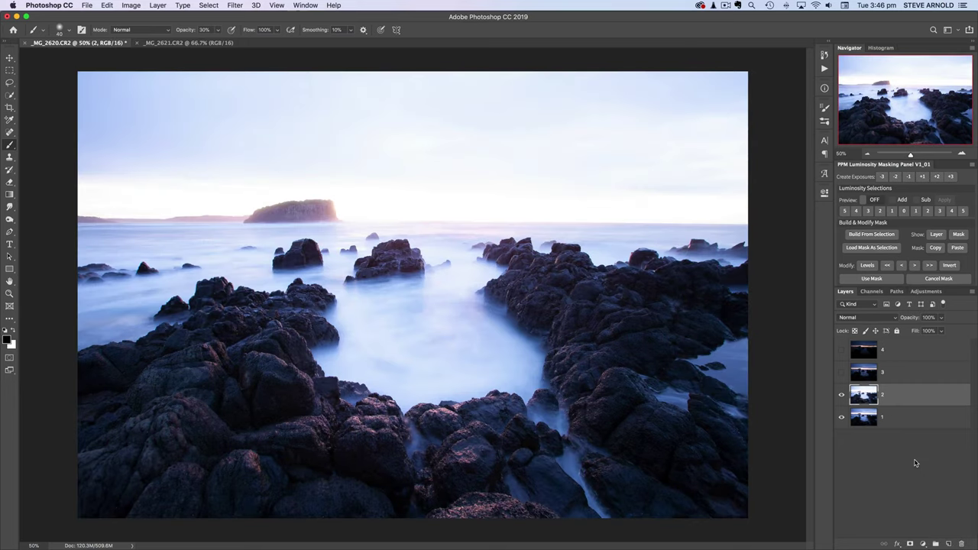
left_click(842, 395)
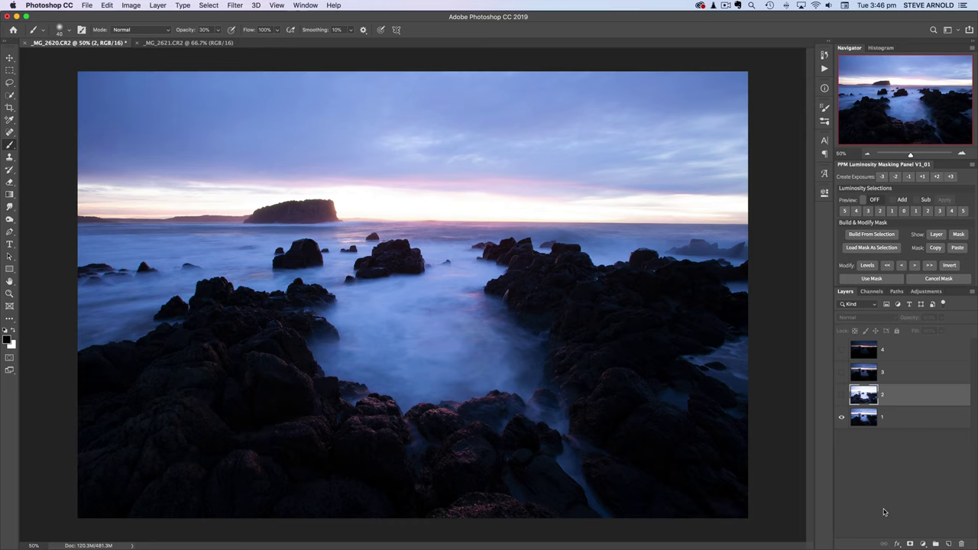
left_click(843, 394)
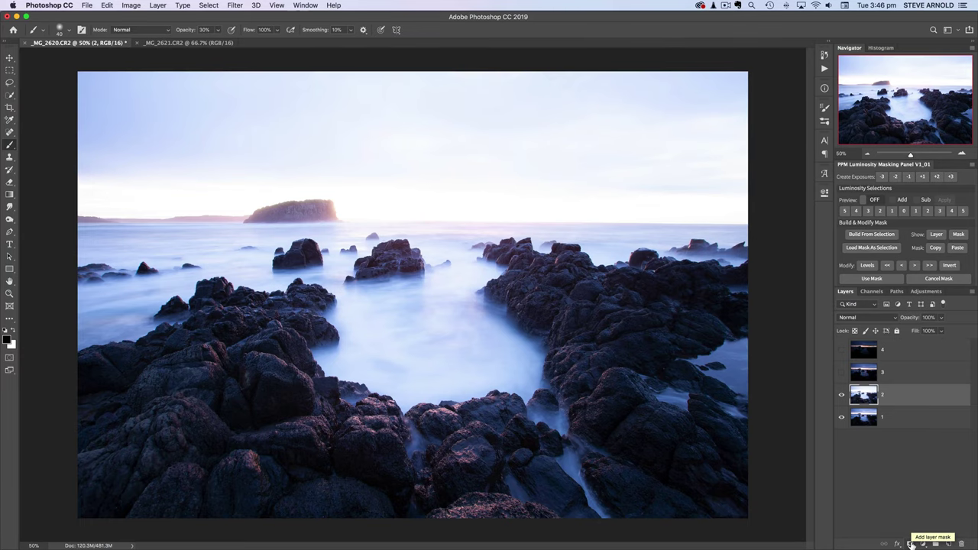
- Add a fresh black mask to layer 2, then select the RGB composite in Channels
left_click(910, 543, "alt")
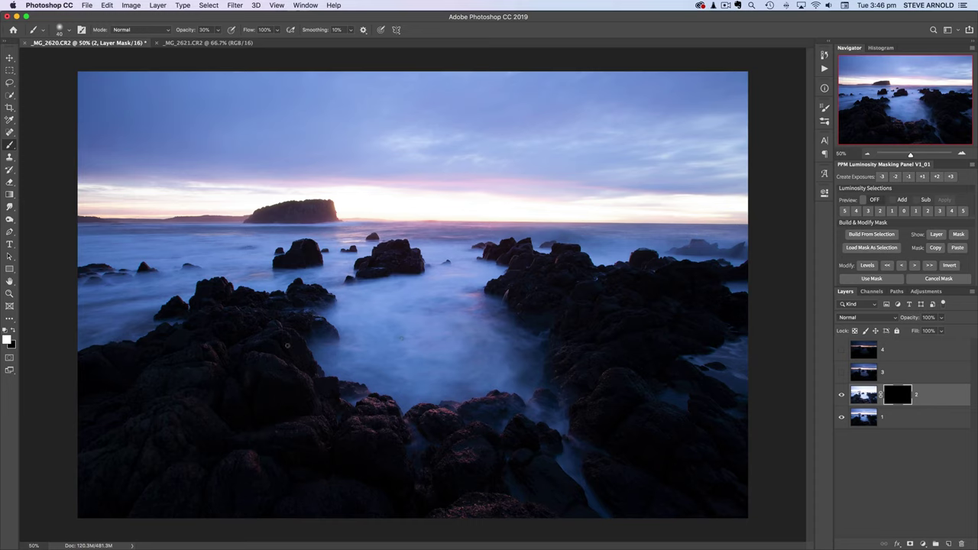
key("bracketright")
key("bracketright")
key("bracketright")
key("bracketright")
key("bracketright")
key("bracketright")
key("bracketright")
key("bracketright")
key("bracketright")
key("bracketright")
key("bracketright")
key("bracketright")
left_click(873, 294)
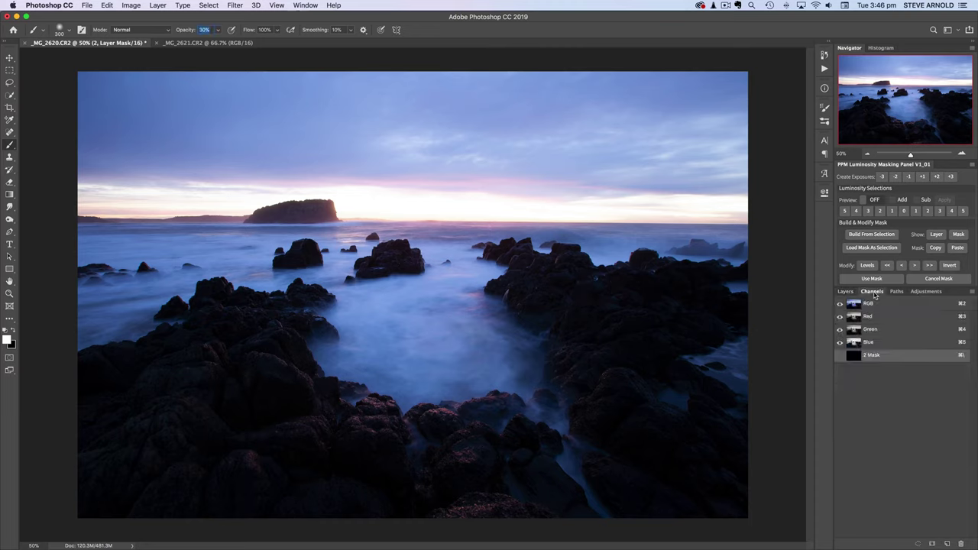
left_click(854, 305)
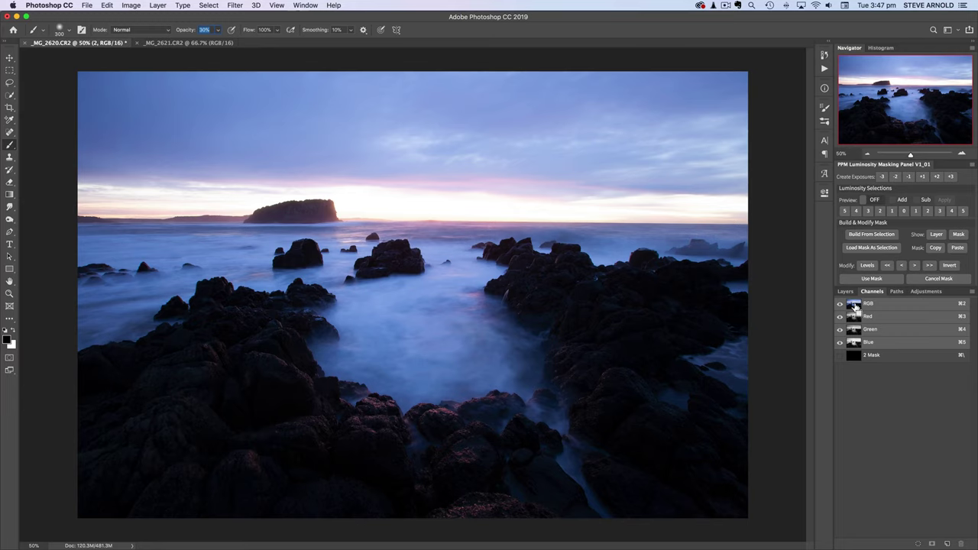
- Load the RGB channel's luminosity as a selection and save it as channel Alpha 1
left_click(855, 307, "super")
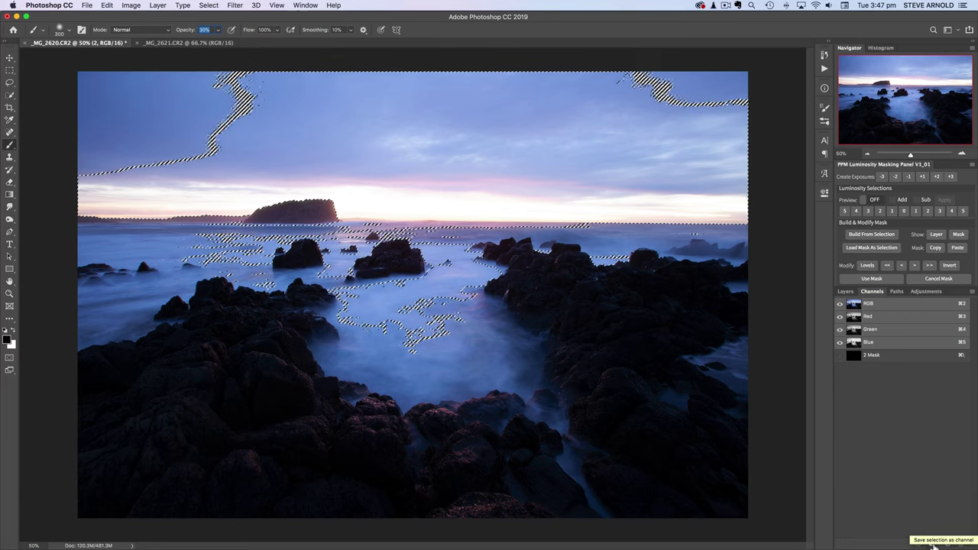
left_click(933, 544)
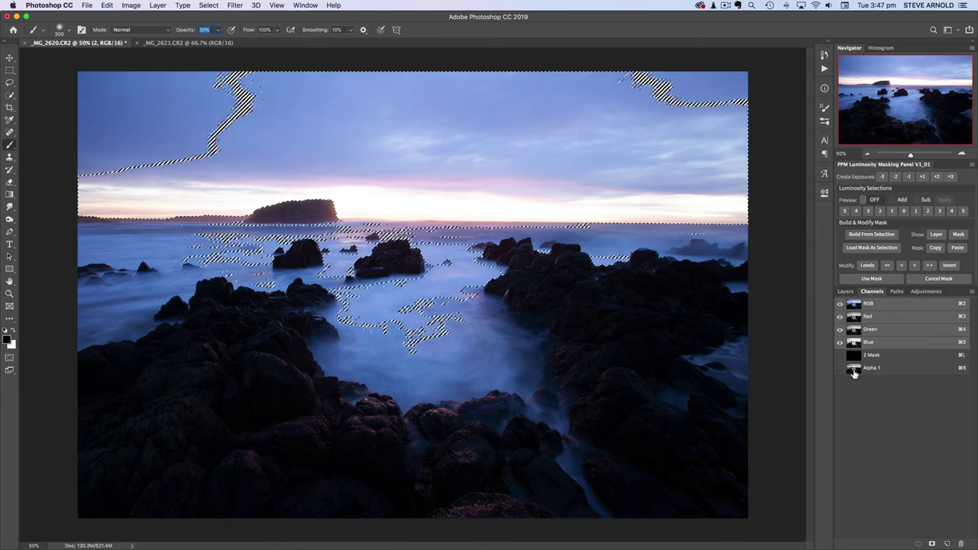
- Deselect and invert the Alpha 1 channel so the rocks turn white
left_click(855, 370)
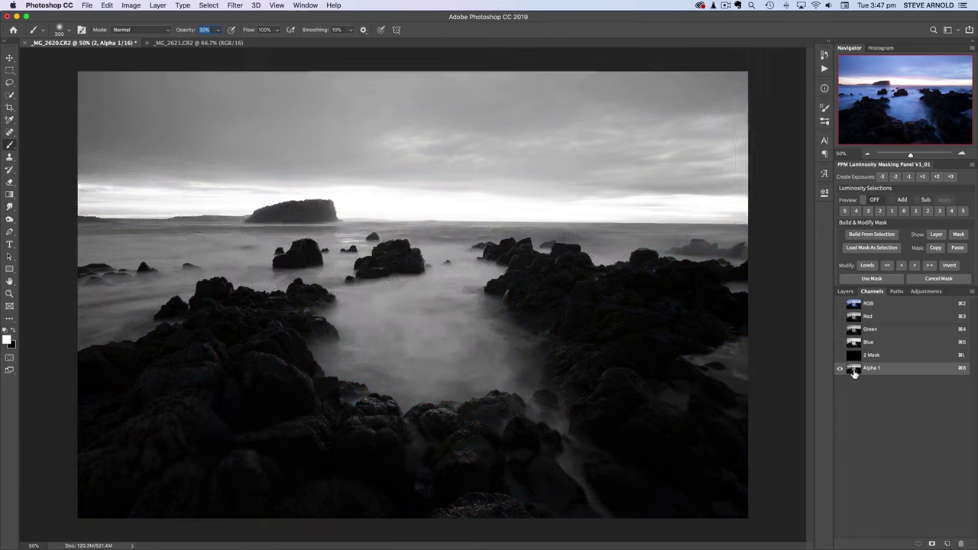
key("super+d")
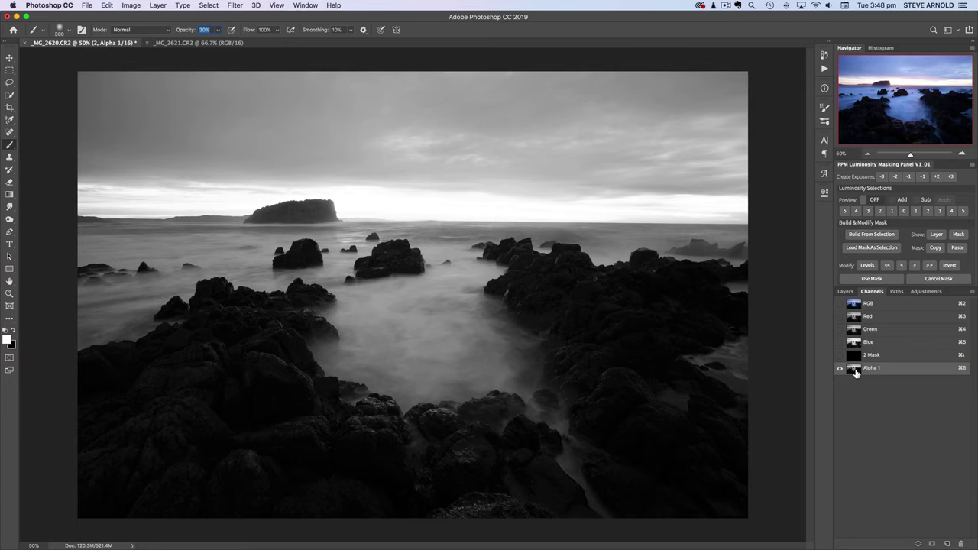
key("super+i")
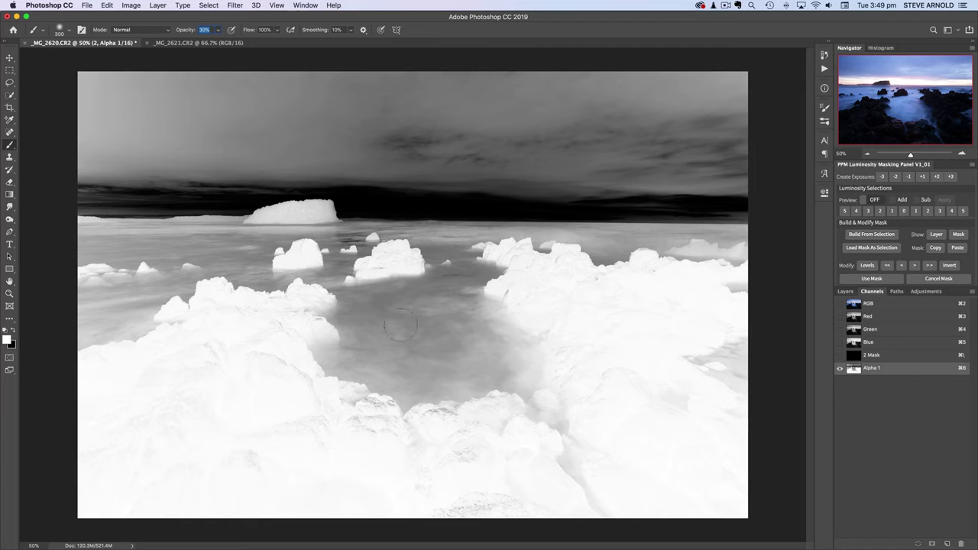
- Load Alpha 1 as a selection and intersect it with itself to isolate the brightest rocks
left_click(855, 370, "super")
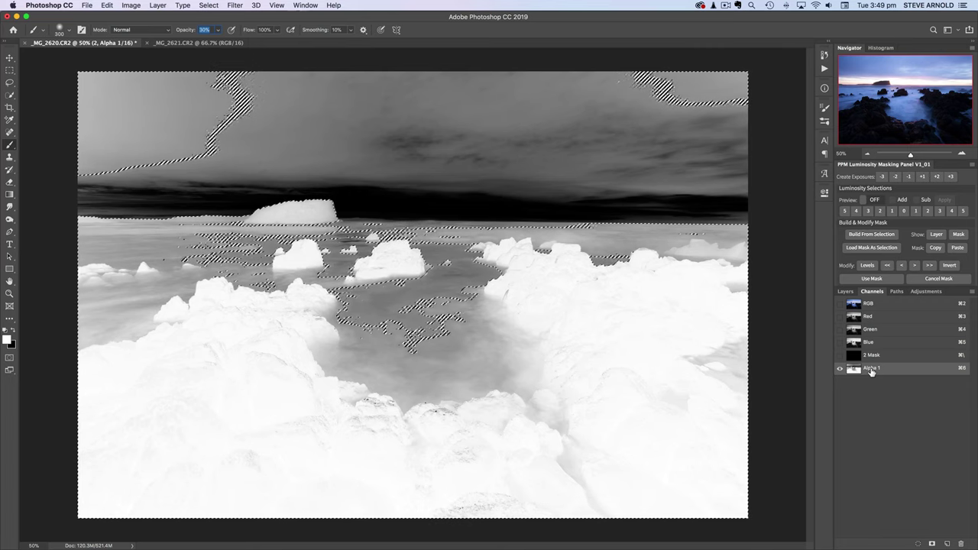
left_click_drag(871, 372, 858, 375)
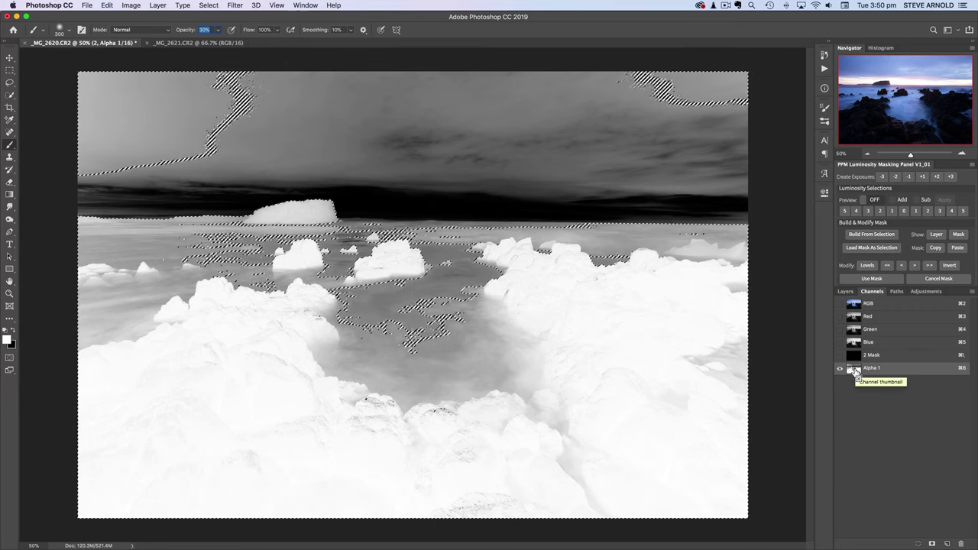
left_click(855, 372, "super")
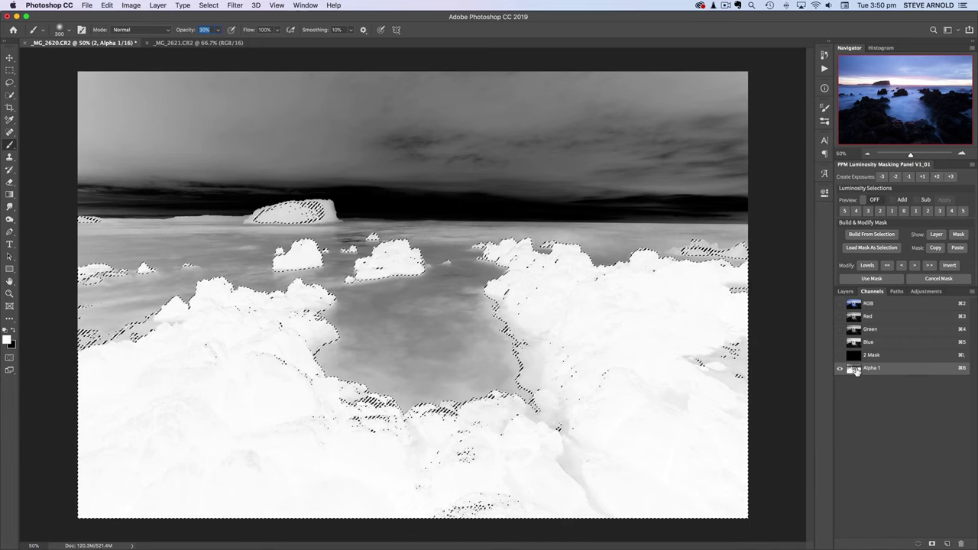
- Save the rock selection as Alpha 2, inspect it, then return to the RGB composite
left_click(934, 544)
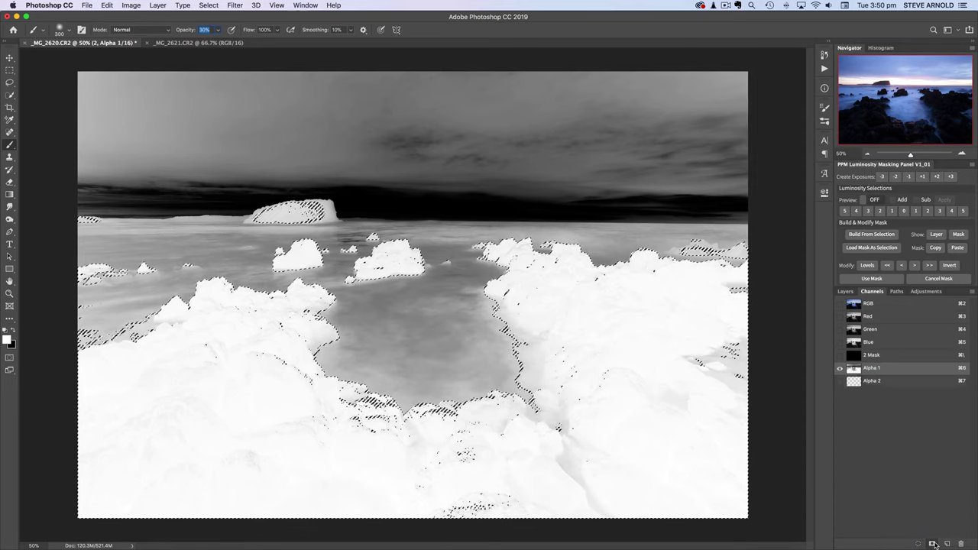
left_click(854, 384)
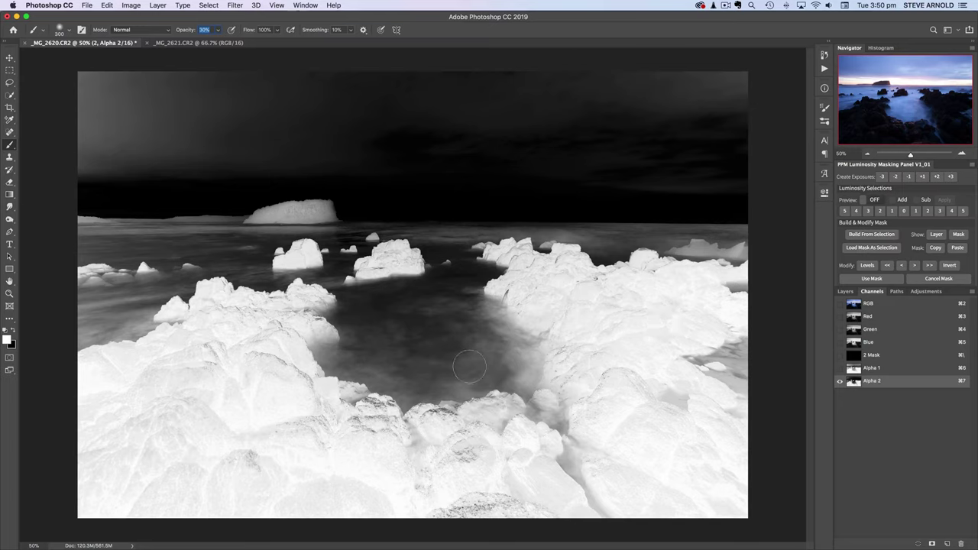
left_click(858, 306)
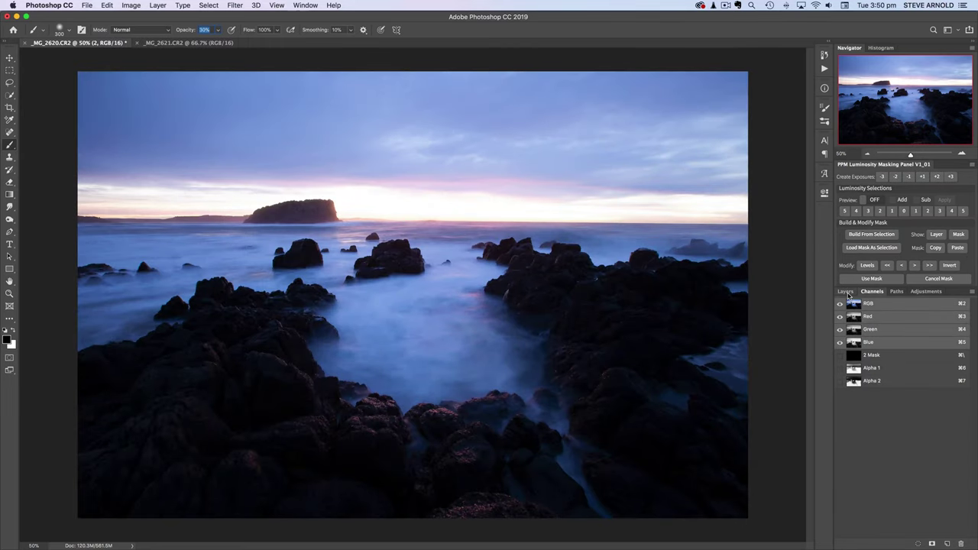
- Return to the Layers panel and target layer 2's mask with an enlarged brush
left_click(846, 293)
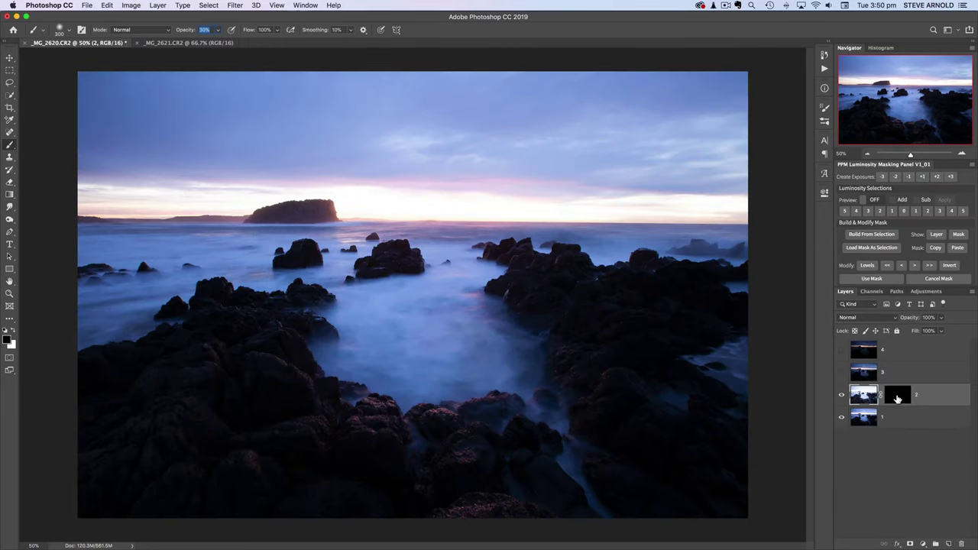
left_click(898, 396)
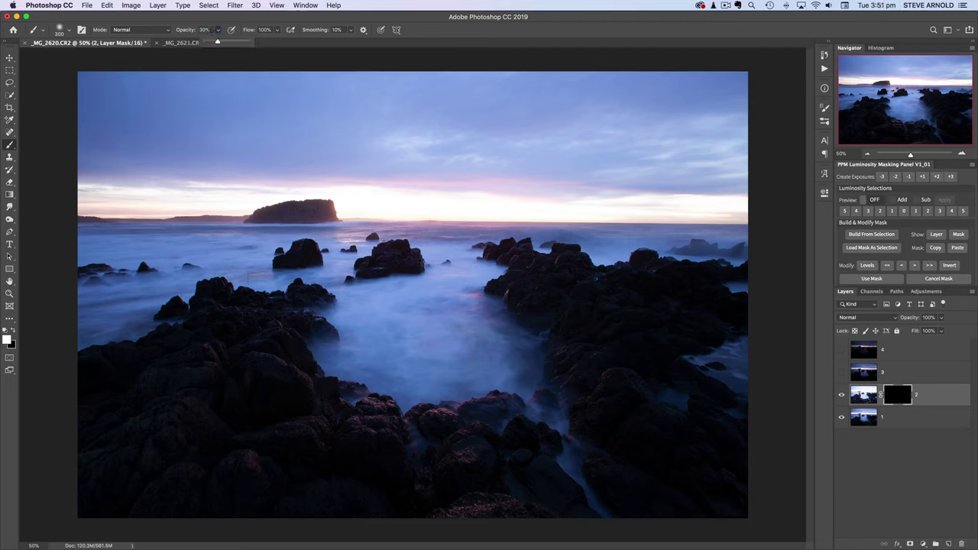
key("bracketright")
key("bracketright")
key("bracketright")
key("bracketright")
key("bracketright")
key("bracketright")
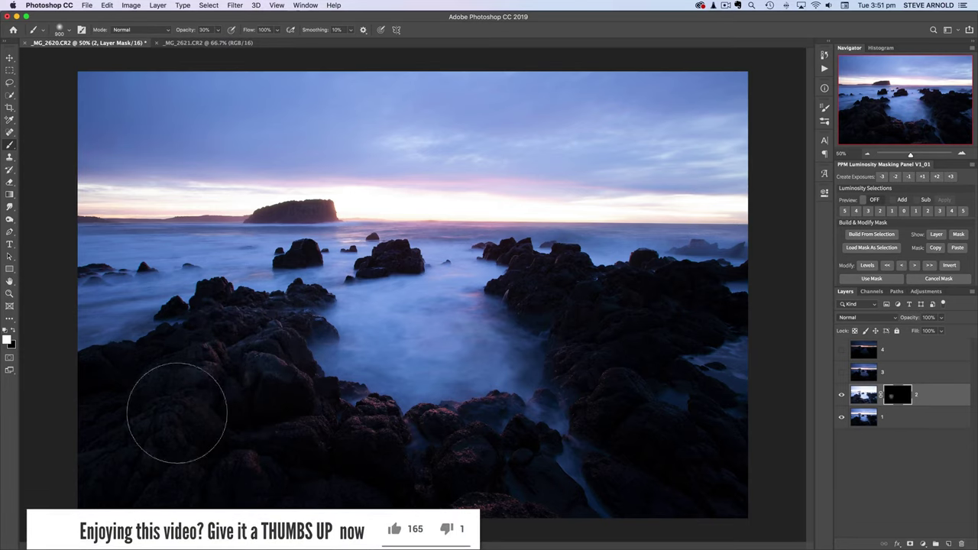
- Paint white at 30% over the left and right foreground rocks, ending with a 500 brush
mouse_move(95, 379)
left_mouse_down()
mouse_move(120, 432)
mouse_move(284, 436)
mouse_move(245, 435)
left_mouse_up()
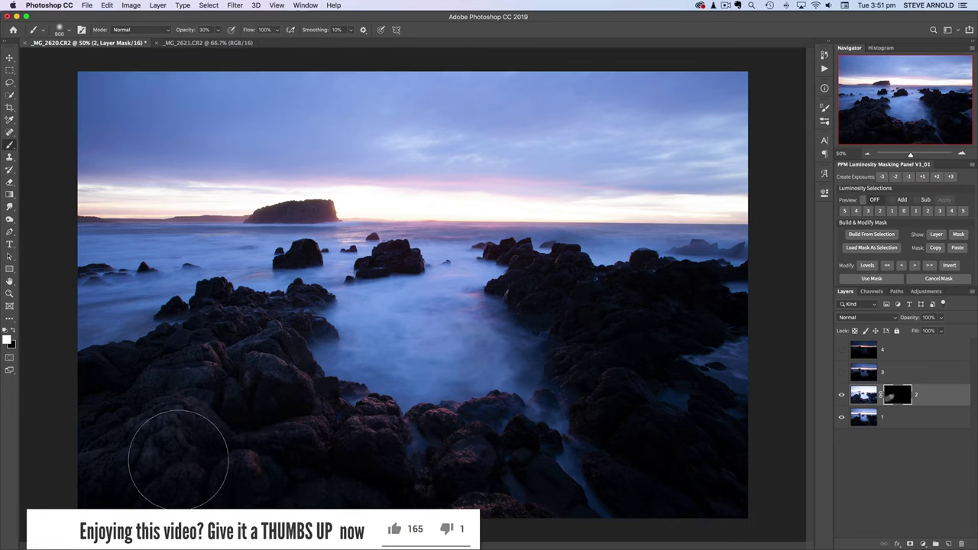
mouse_move(175, 454)
left_mouse_down()
mouse_move(262, 451)
mouse_move(229, 352)
left_mouse_up()
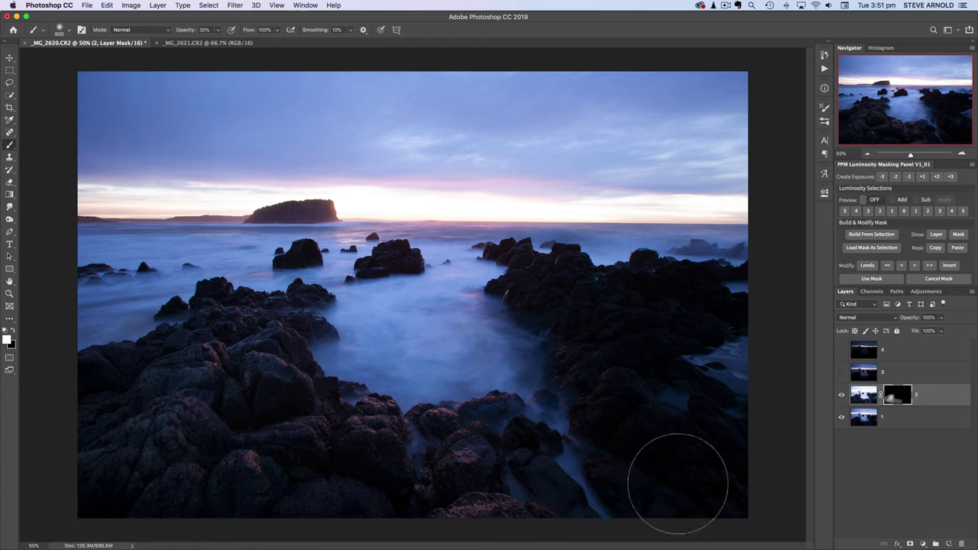
mouse_move(549, 283)
left_mouse_down()
mouse_move(609, 308)
mouse_move(682, 282)
mouse_move(627, 301)
mouse_move(718, 299)
mouse_move(632, 343)
mouse_move(684, 294)
left_mouse_up()
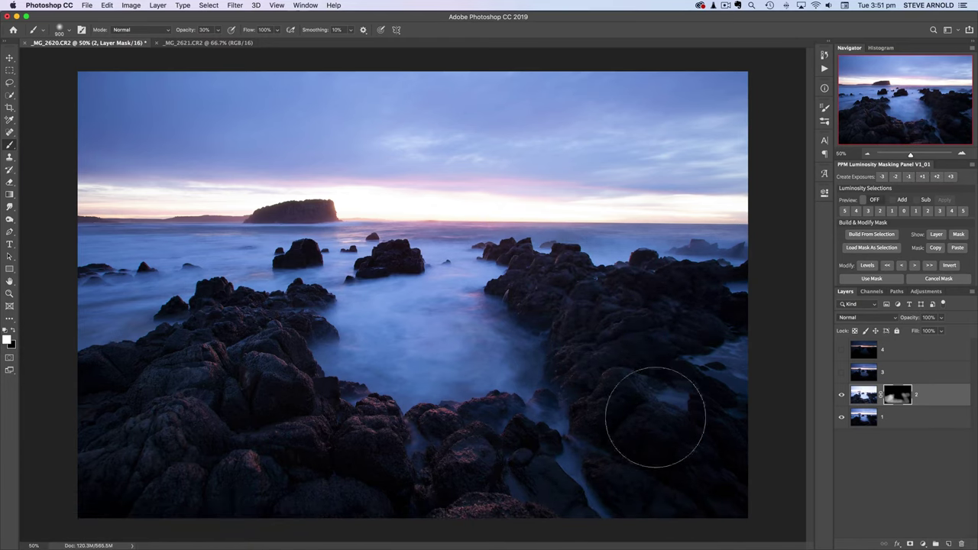
mouse_move(660, 465)
left_mouse_down()
mouse_move(623, 342)
mouse_move(572, 317)
left_mouse_up()
key("bracketleft")
key("bracketleft")
key("bracketleft")
key("bracketleft")
key("bracketleft")
key("bracketleft")
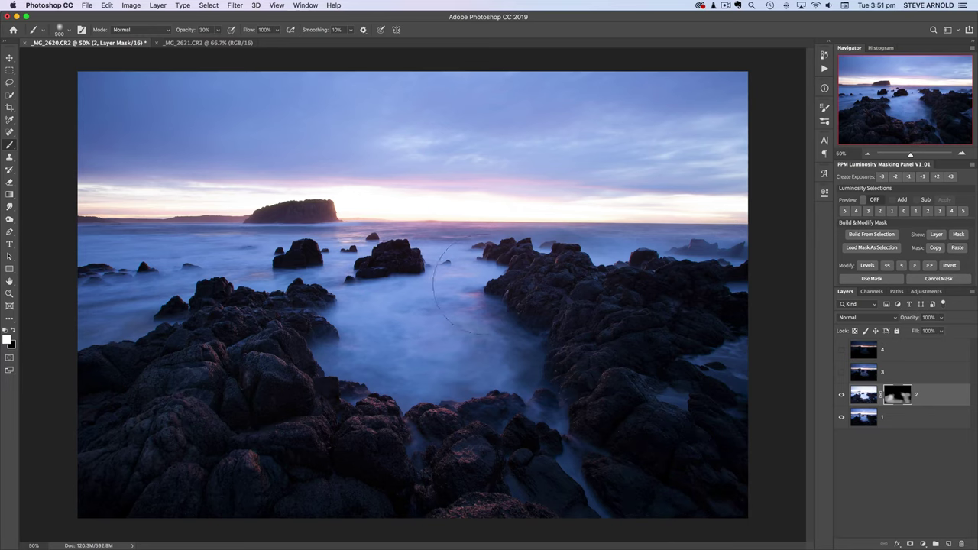
key("bracketleft")
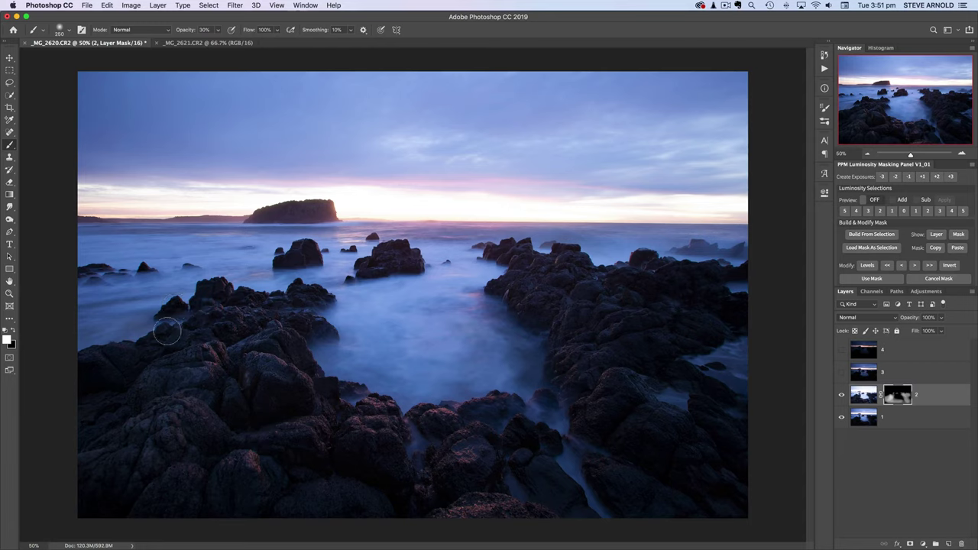
key("bracketright")
key("bracketright")
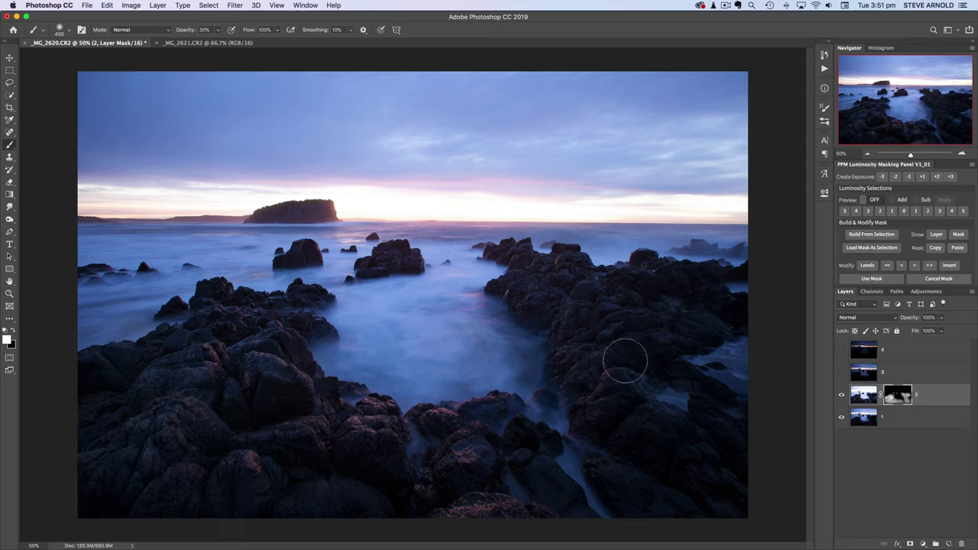
key("bracketright")
key("bracketright")
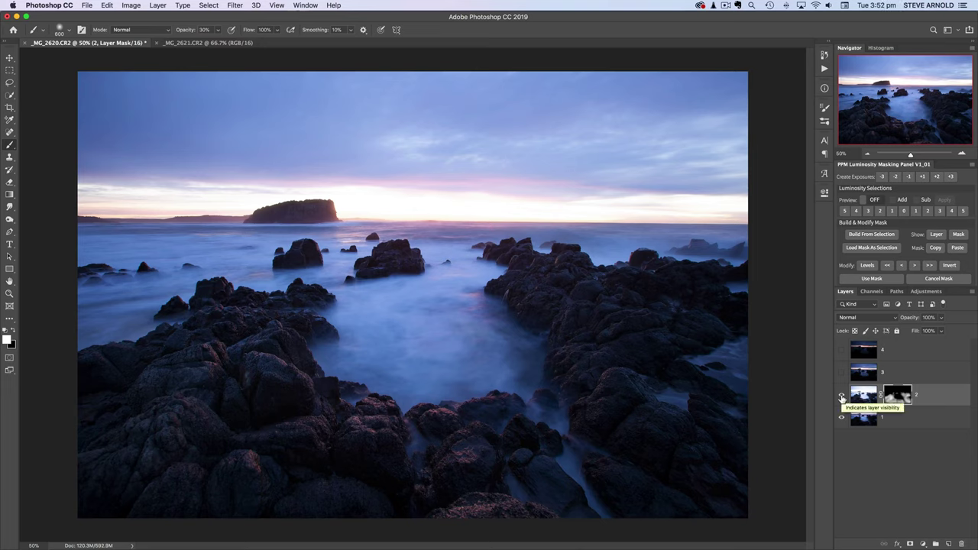
- Toggle layer 2 off and on to compare the rock brightening
left_click(842, 396)
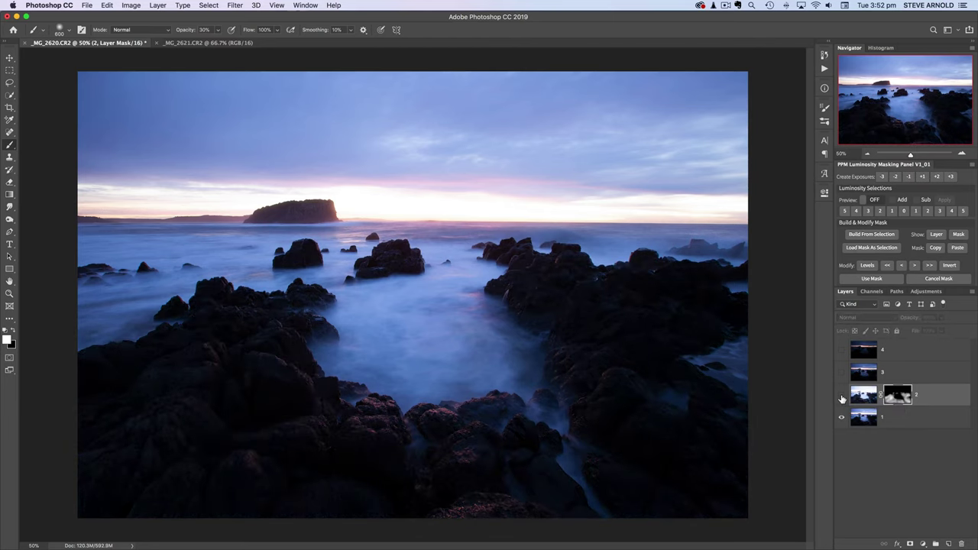
left_click(841, 398)
left_click(841, 397)
left_click(841, 397)
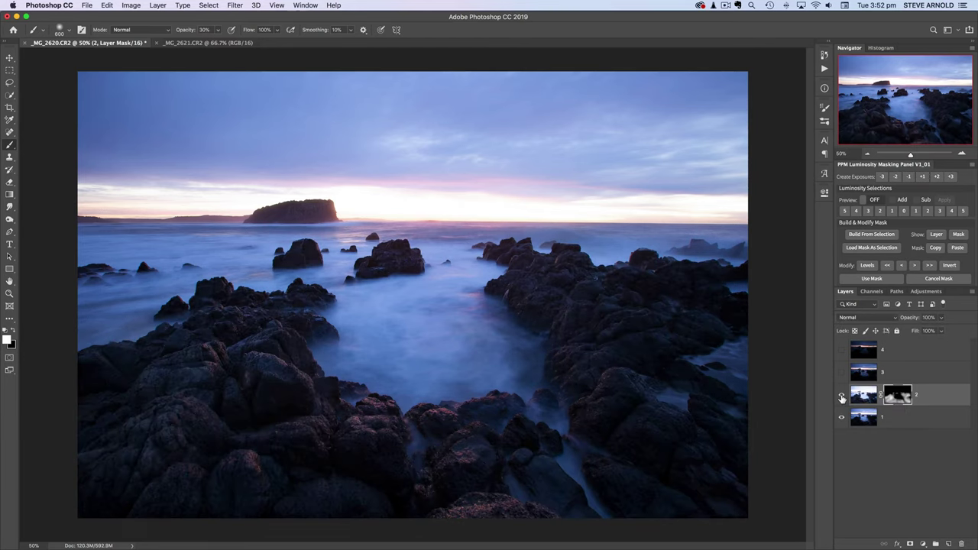
- Show layer 3 above the blend, then load and clear a brighter-areas selection
left_click(866, 372)
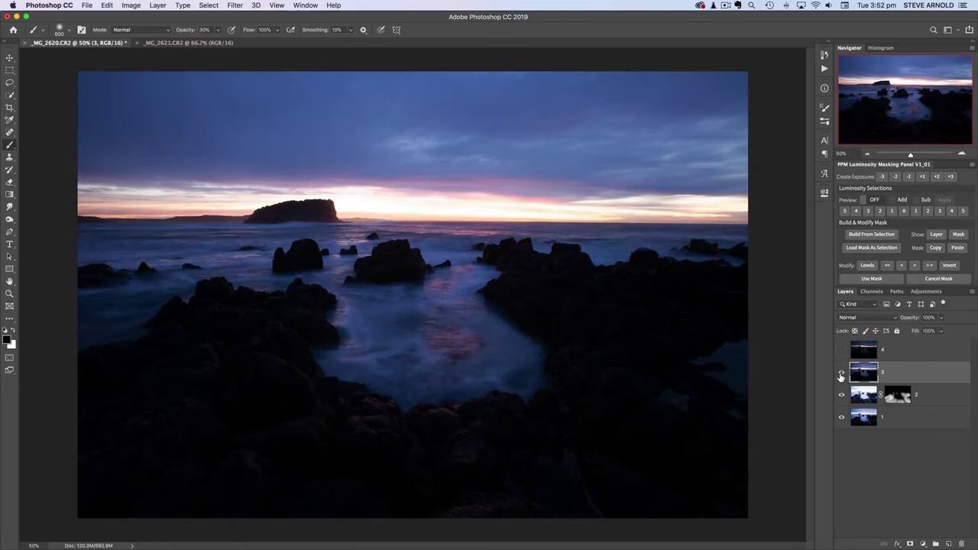
left_click(842, 373)
left_click(842, 375)
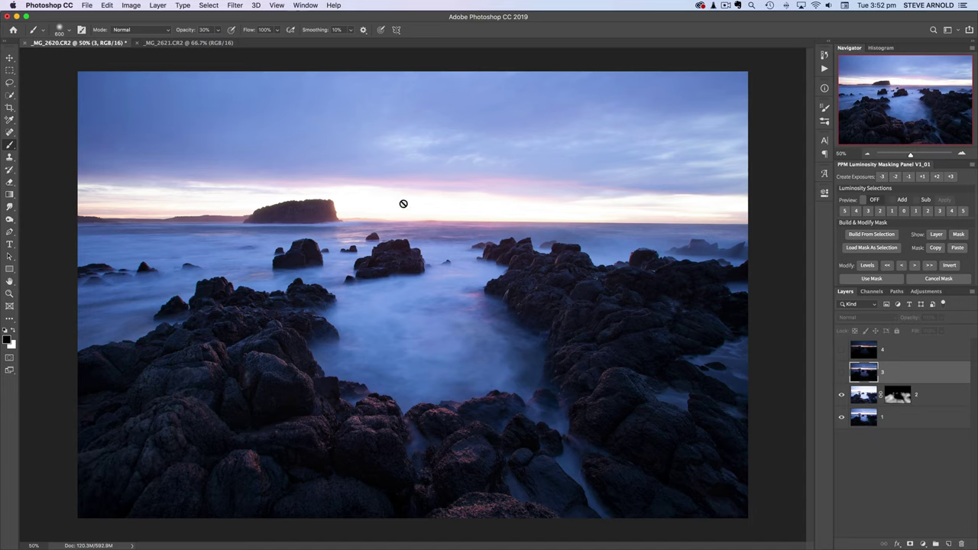
left_click(842, 373)
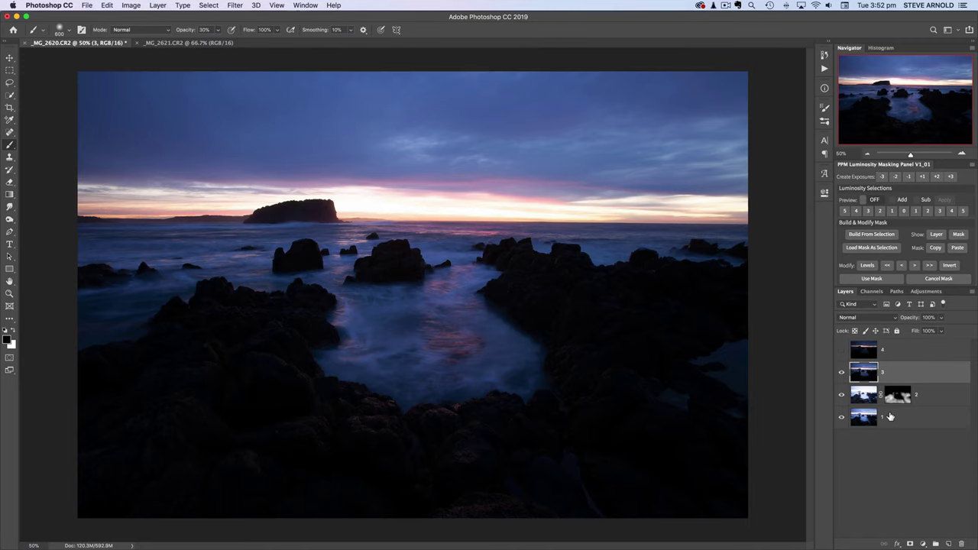
key("super+alt+2")
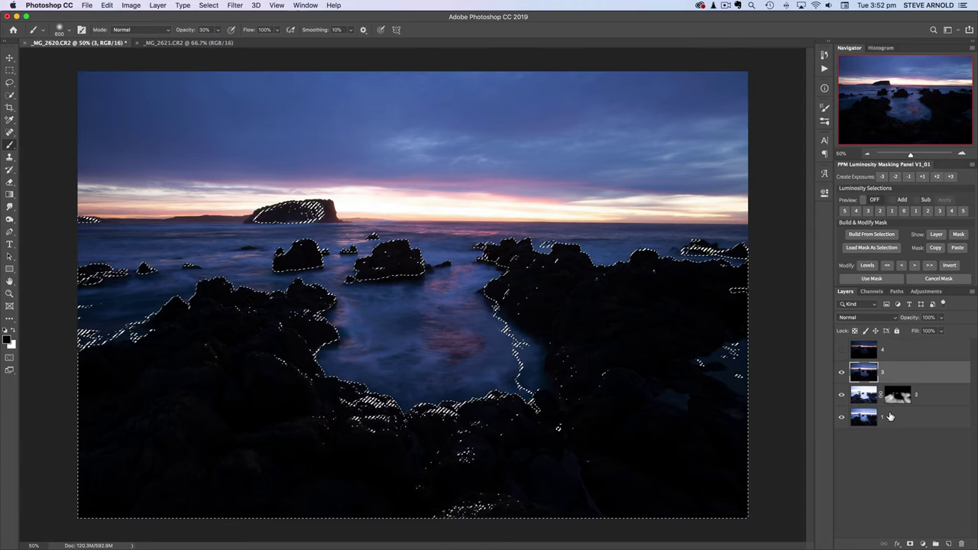
key("super+d")
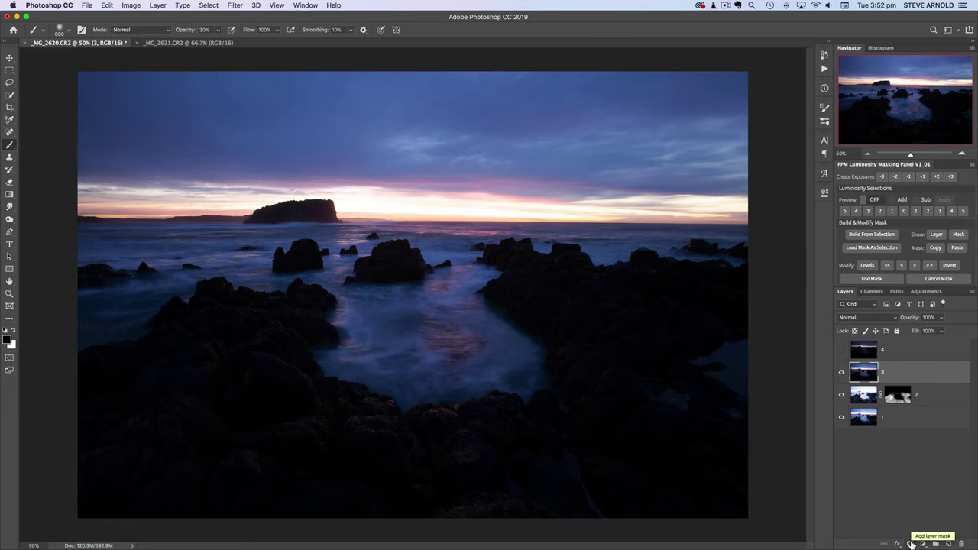
- Give layer 3 a black mask, delete channels Alpha 1 and Alpha 2, and load the RGB brights selection
left_click(912, 543, "alt")
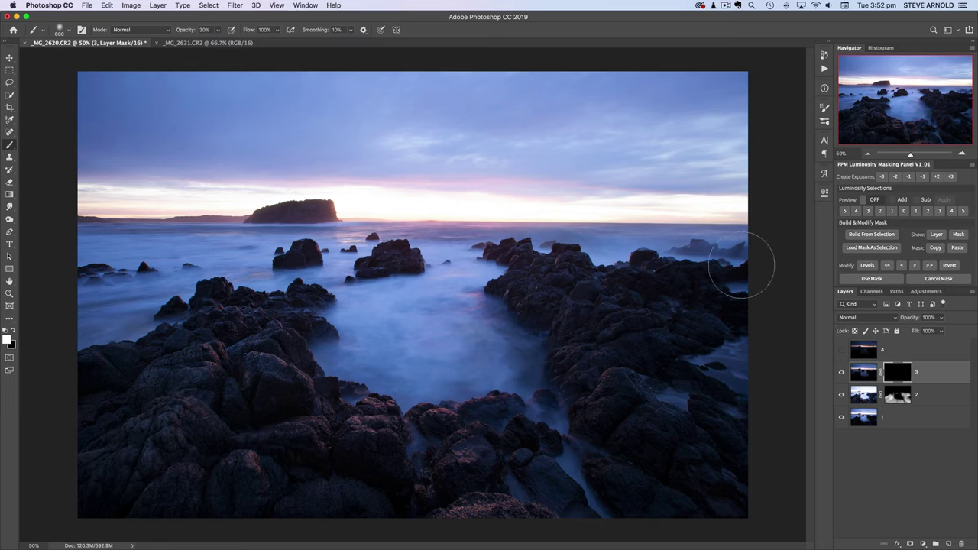
left_click(871, 292)
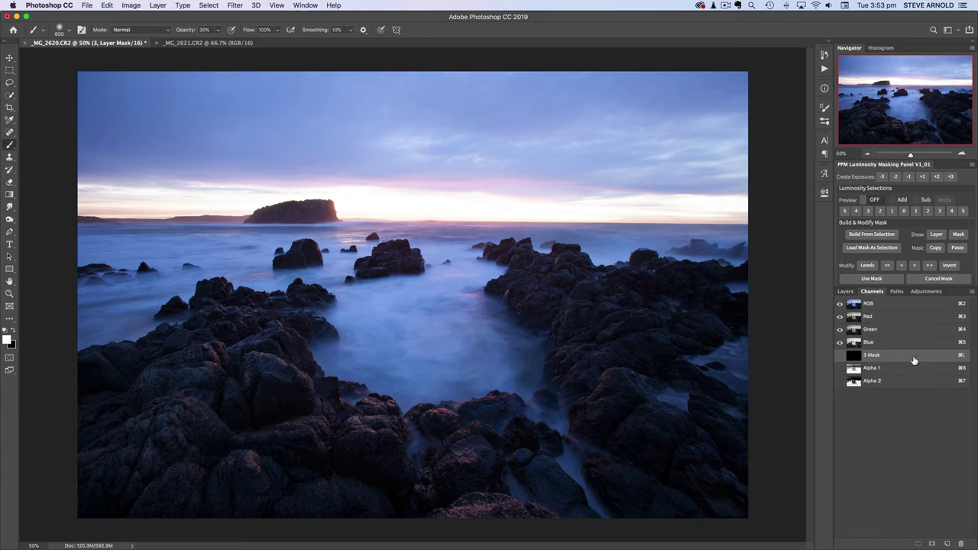
left_click(853, 370)
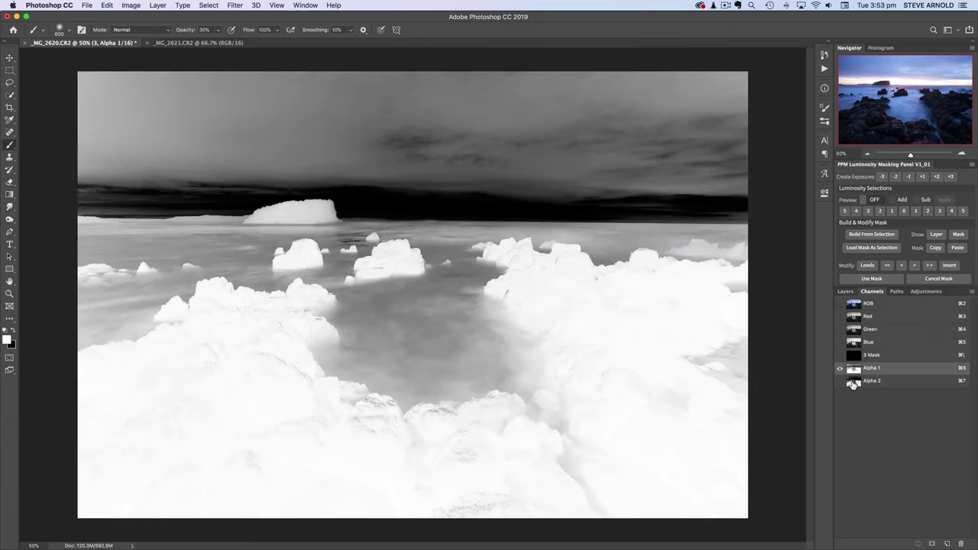
left_click(925, 382, "shift")
left_click_drag(927, 382, 961, 544)
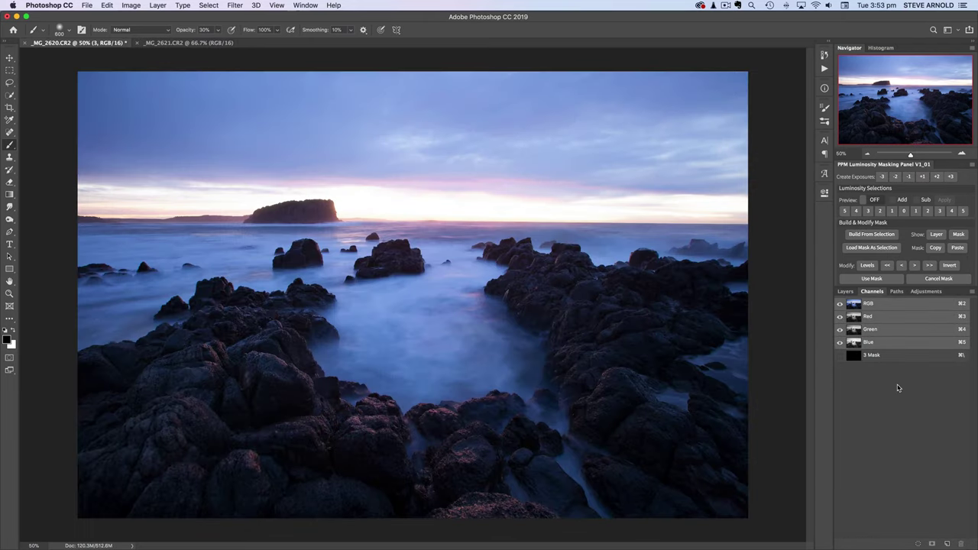
left_click(854, 305, "super")
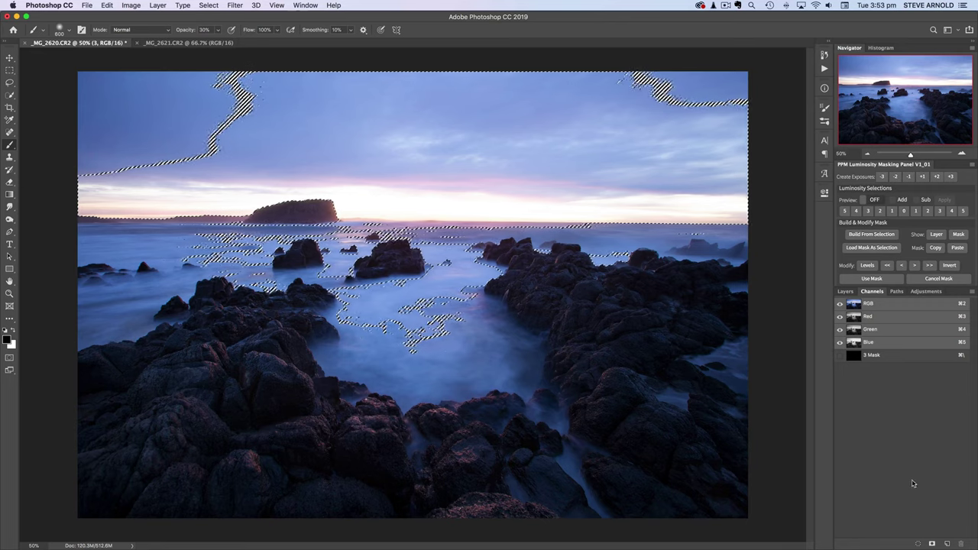
- Save the brights selection as channel Alpha 1, view it, and reload it to refine toward the horizon
left_click(933, 544)
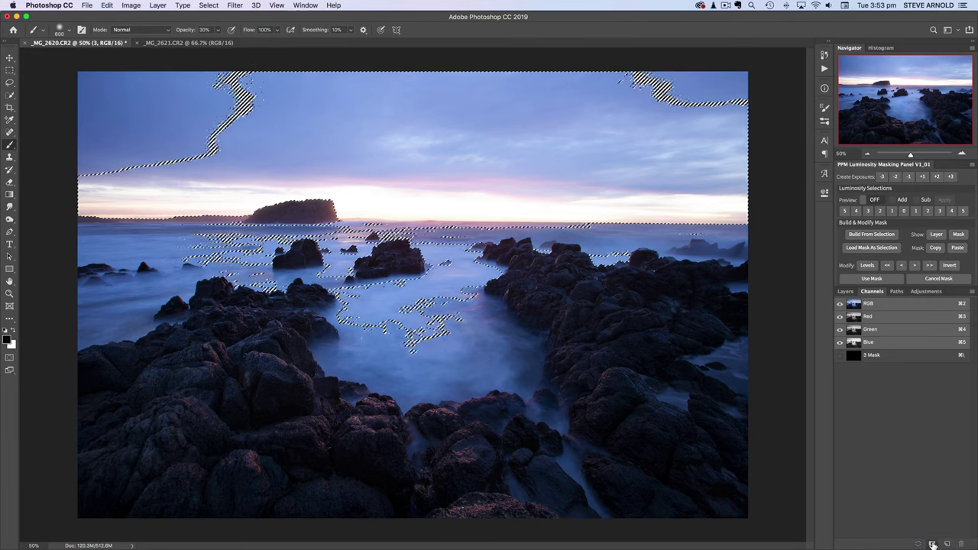
left_click(856, 369)
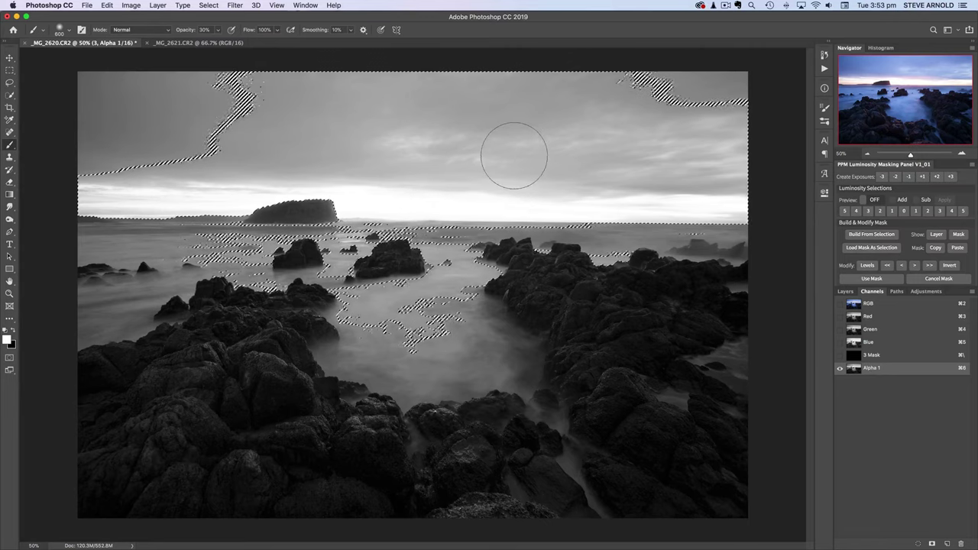
left_click(854, 370, "super")
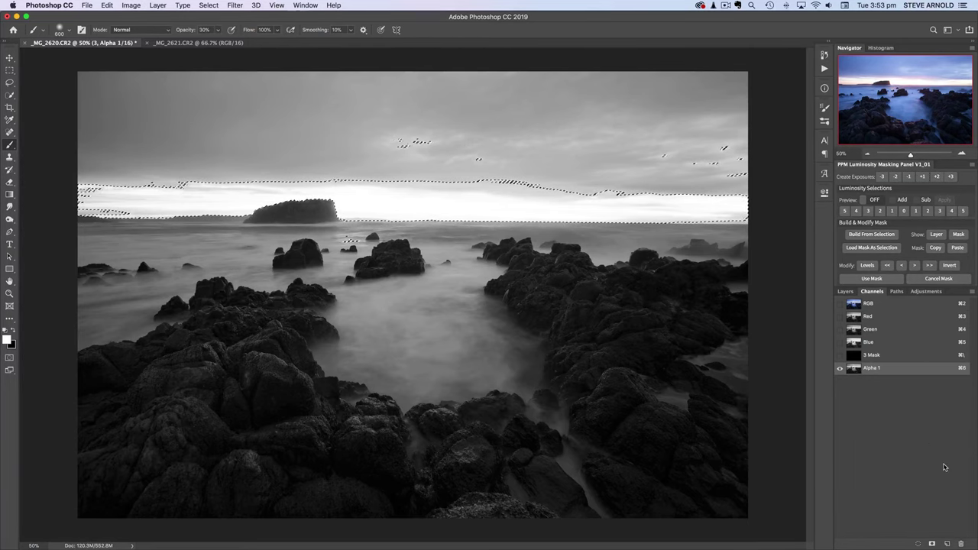
- Save the horizon selection as channel Alpha 2 and review it before returning to the composite
left_click(932, 545)
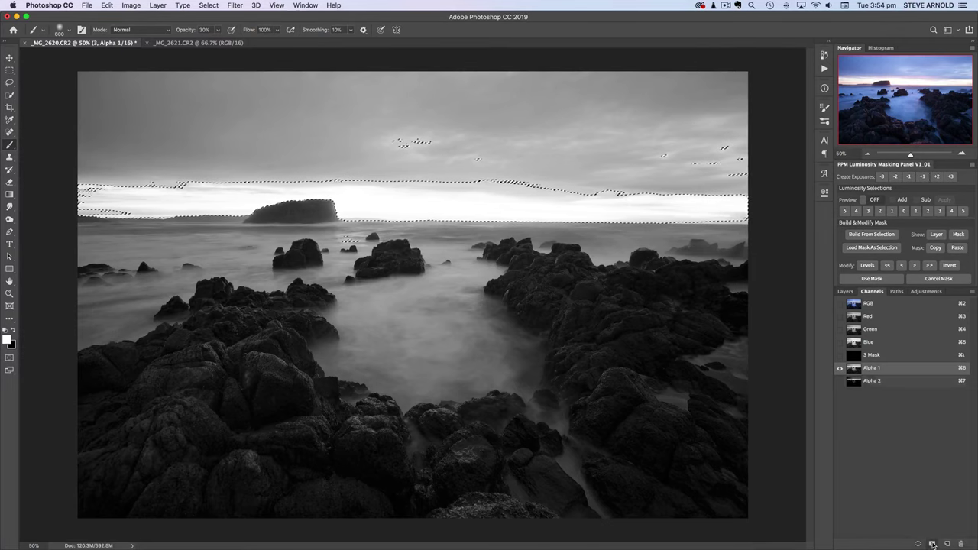
left_click(856, 382)
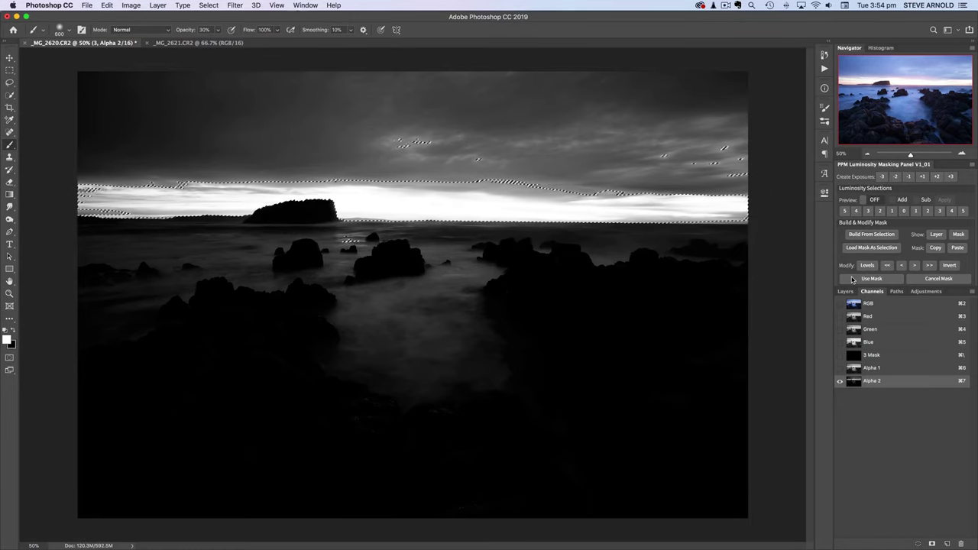
left_click(852, 306)
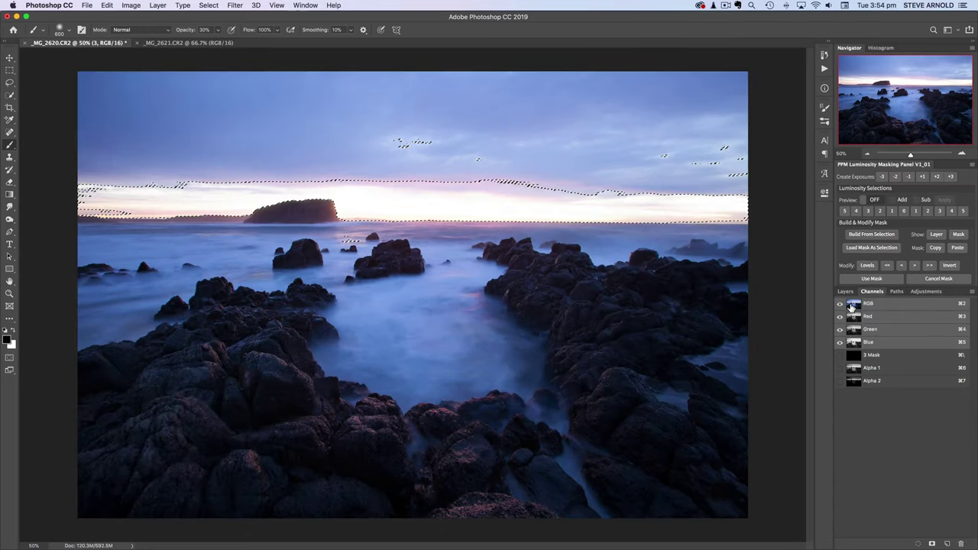
left_click(845, 292)
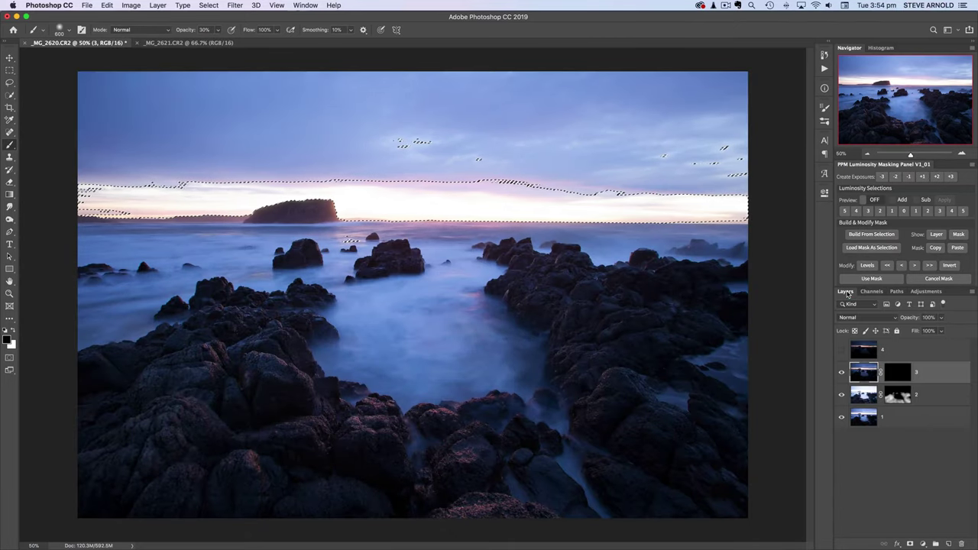
- Paint white on layer 3's mask along the horizon with the selection outline hidden
left_click(900, 374)
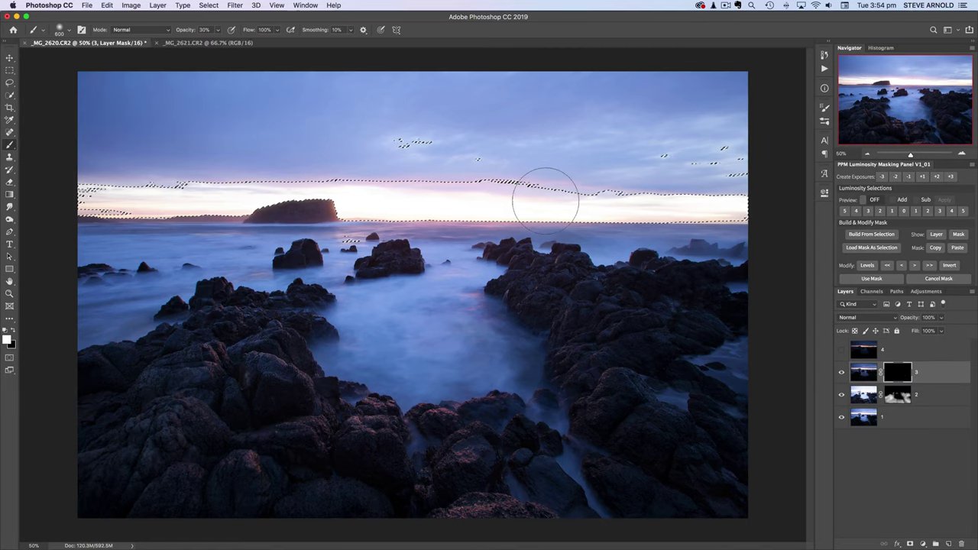
key("super+h")
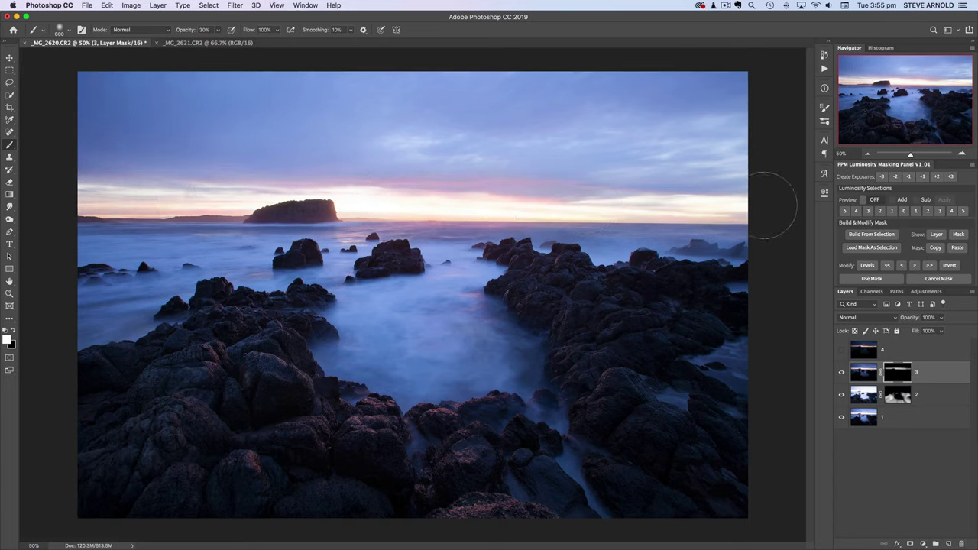
mouse_move(288, 197)
left_mouse_down()
mouse_move(387, 196)
mouse_move(71, 197)
mouse_move(566, 204)
left_mouse_up()
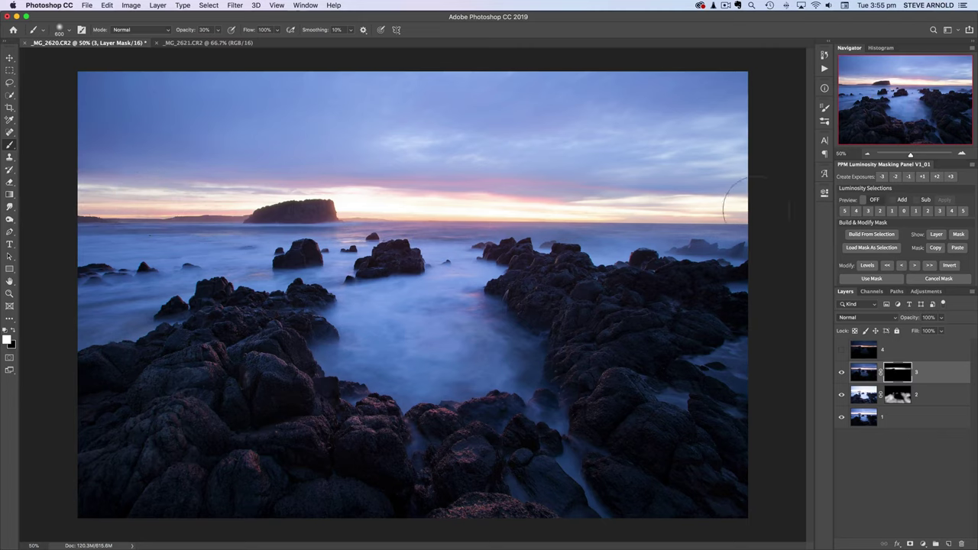
- Toggle layer 3 off and on repeatedly to compare the horizon, leaving it visible
left_click(842, 374)
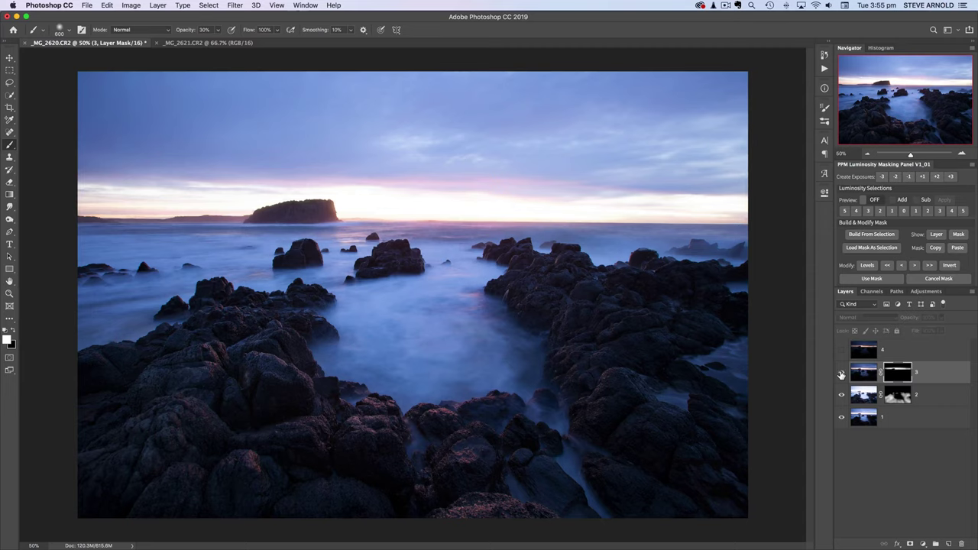
left_click(842, 374)
left_click(842, 375)
left_click(842, 375)
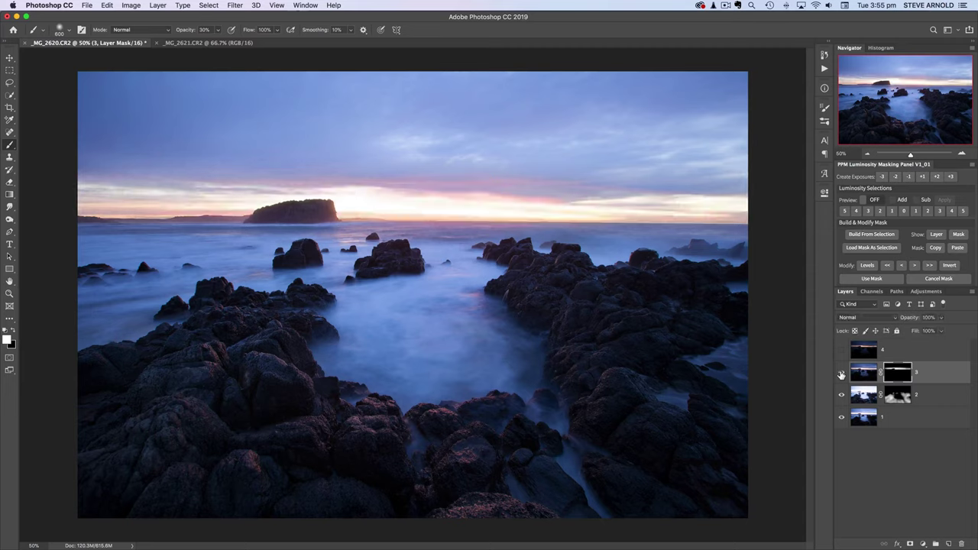
left_click(842, 375)
left_click(841, 374)
left_click(842, 374)
left_click(841, 375)
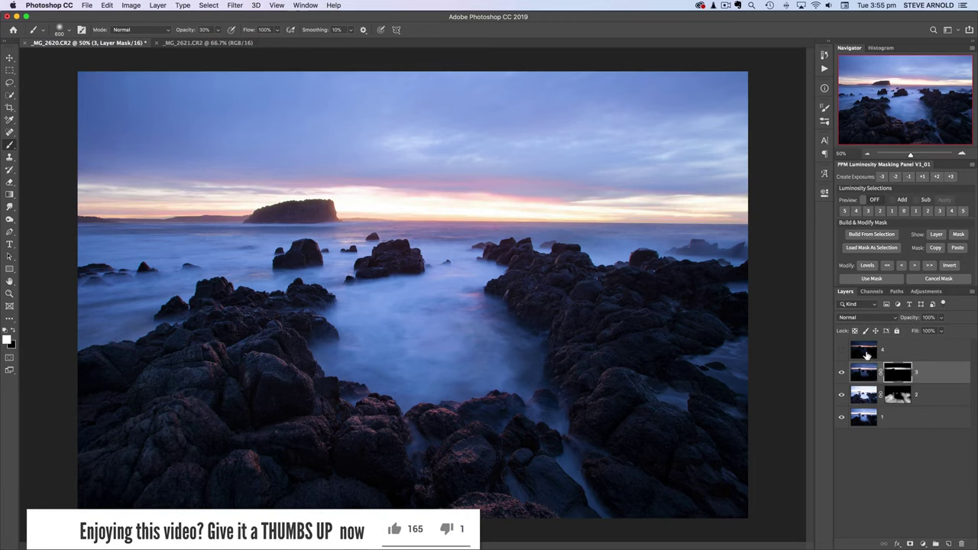
- Show layer 4 and hide it behind an all-black mask
left_click(866, 354)
left_click(842, 353)
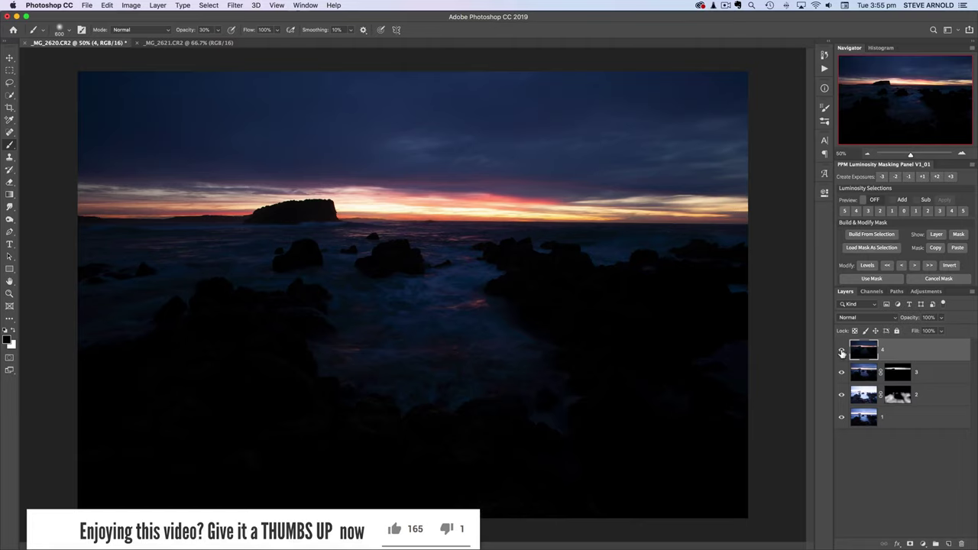
left_click(910, 543, "alt")
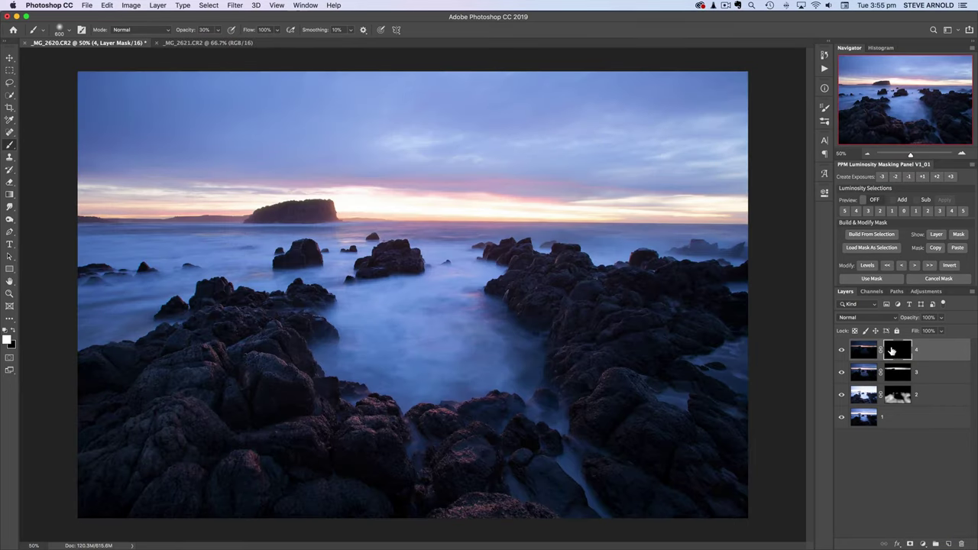
- Reload Alpha 2 as a selection and target layer 4's mask with the outline hidden
left_click(871, 291)
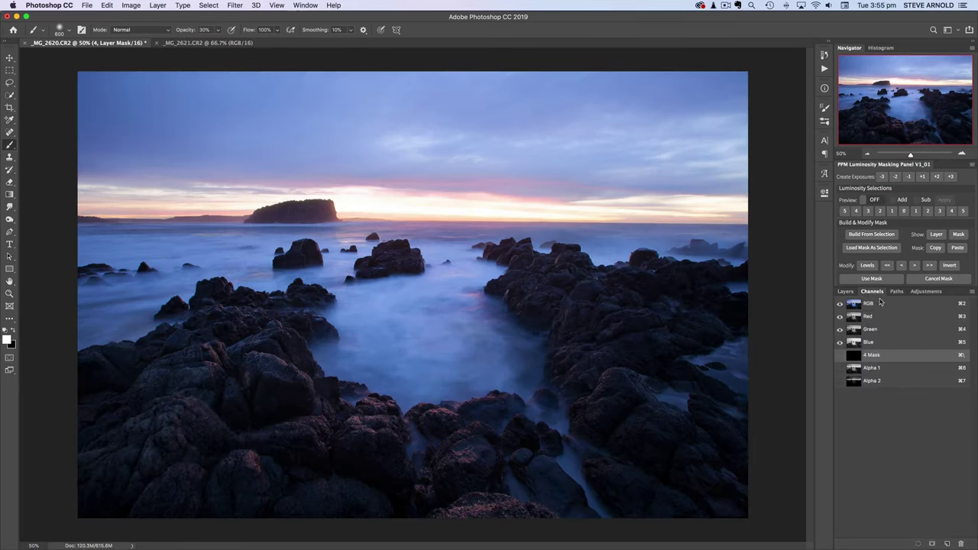
left_click(854, 382, "super")
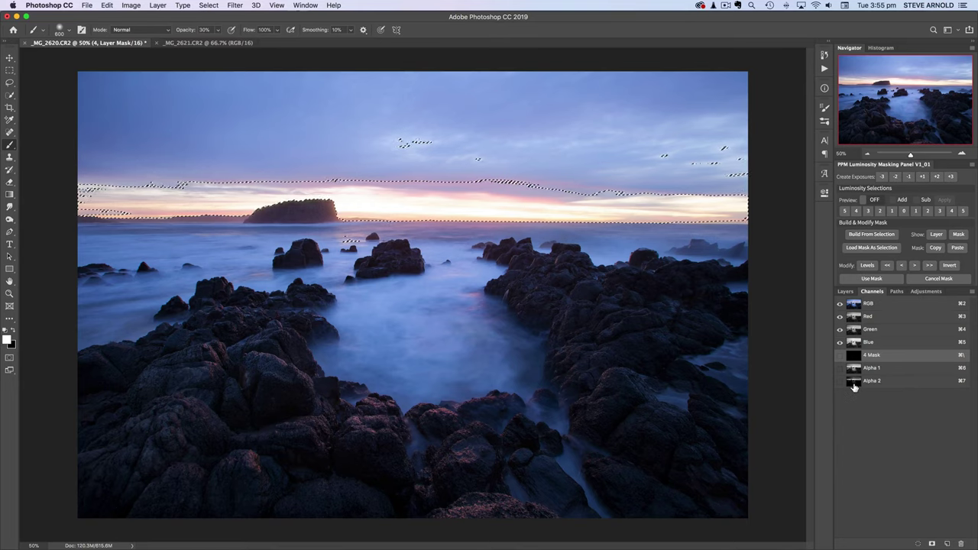
left_click(854, 305)
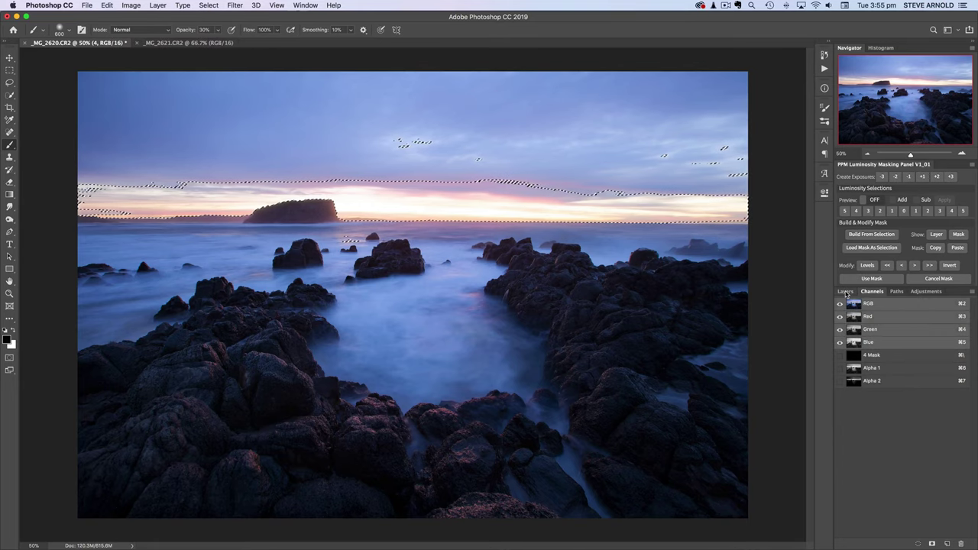
left_click(846, 293)
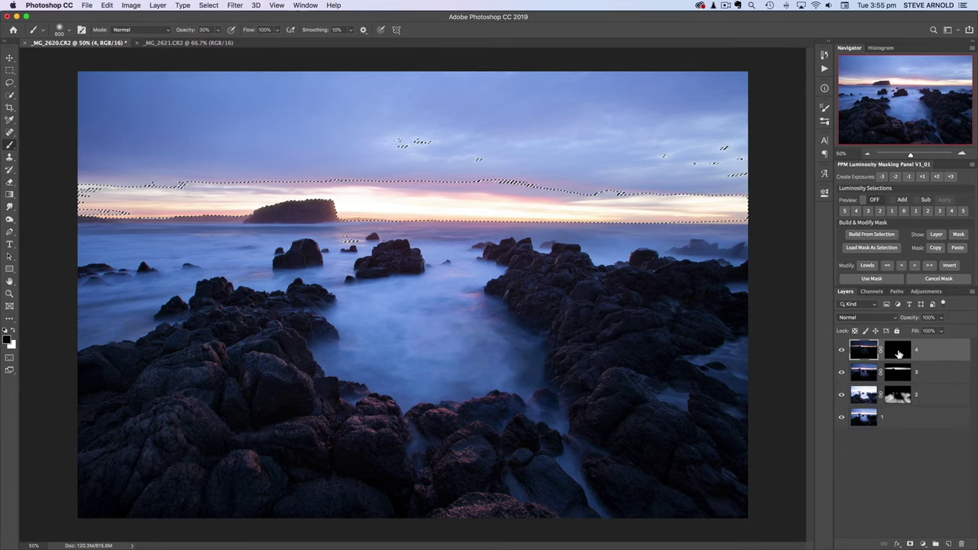
left_click(899, 351)
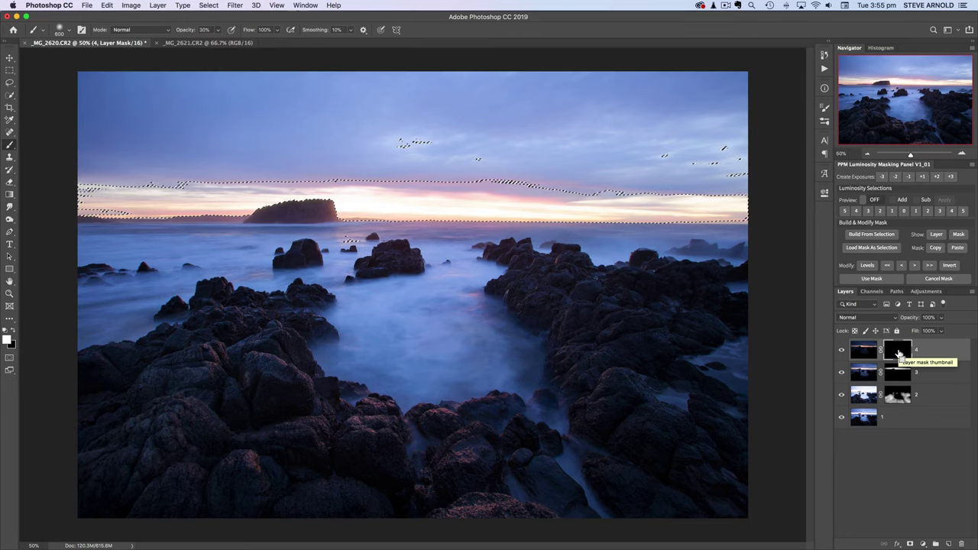
key("super+h")
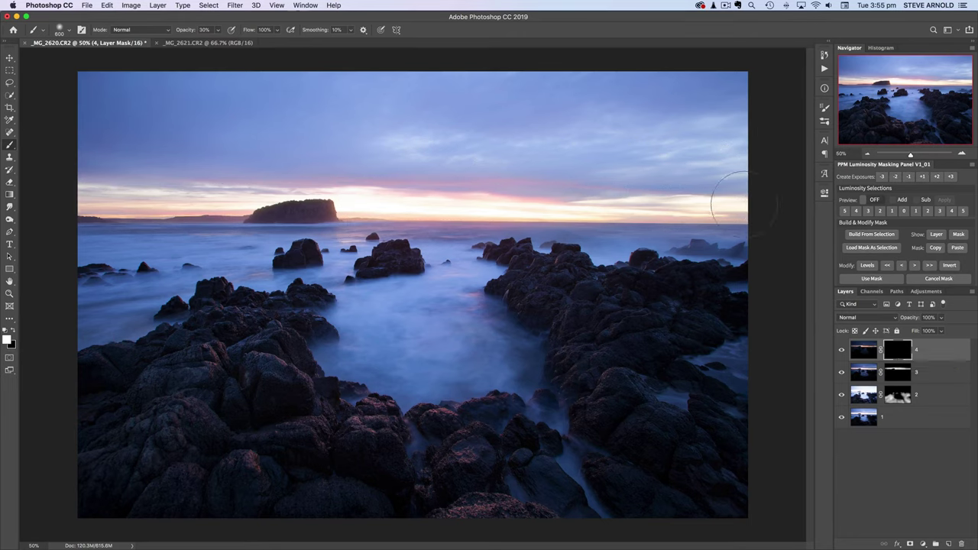
- Paint layer 4's darker sunset into the horizon glow and toggle it to compare
left_click_drag(711, 201, 83, 198)
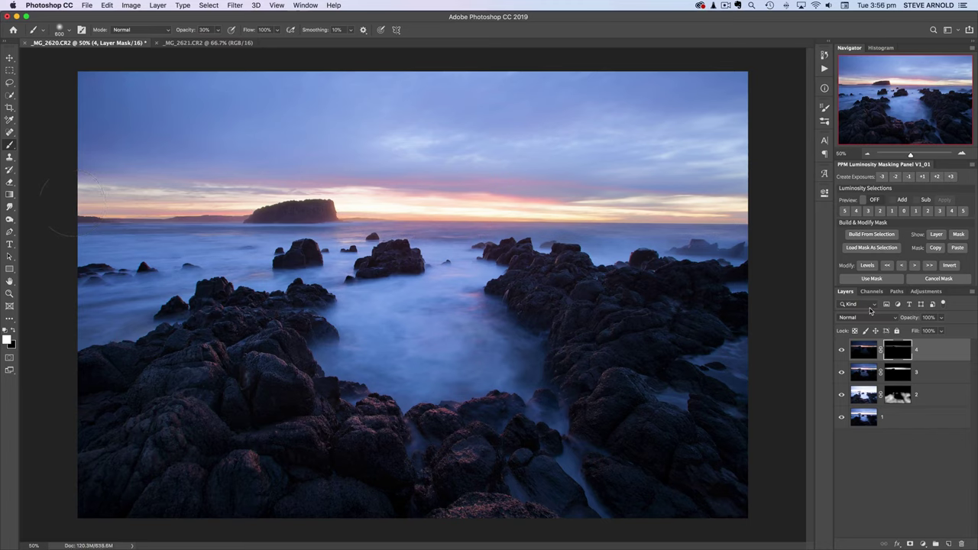
left_click(841, 351)
left_click(842, 352)
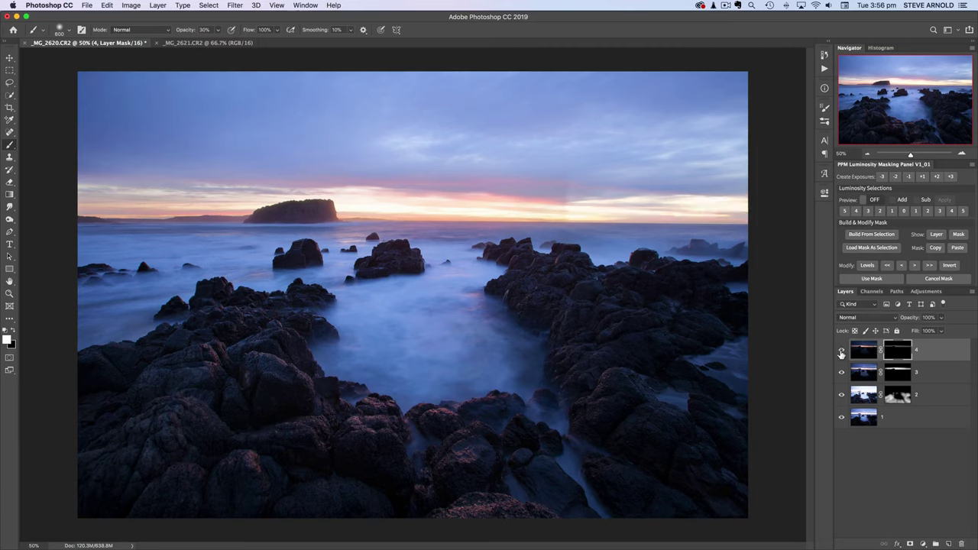
left_click(842, 351)
left_click(842, 352)
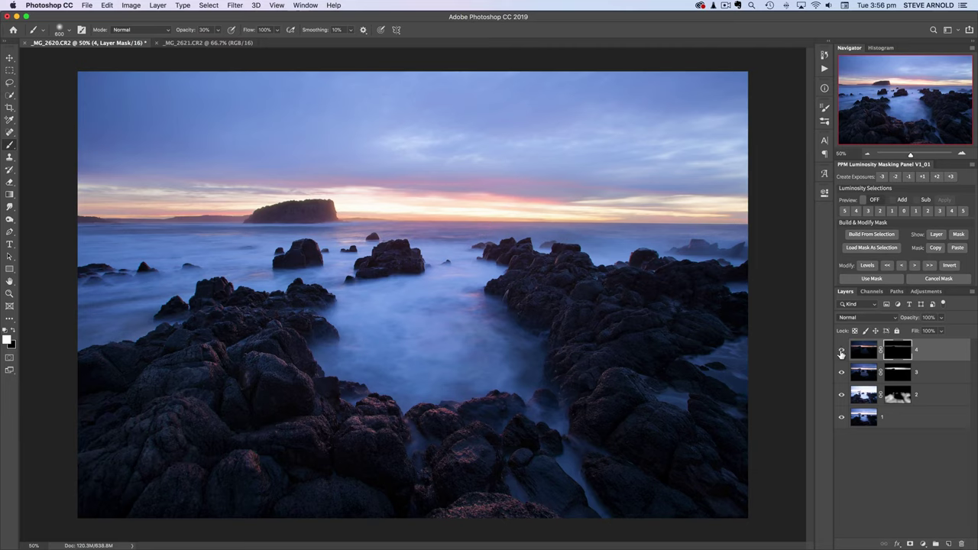
left_click(842, 352)
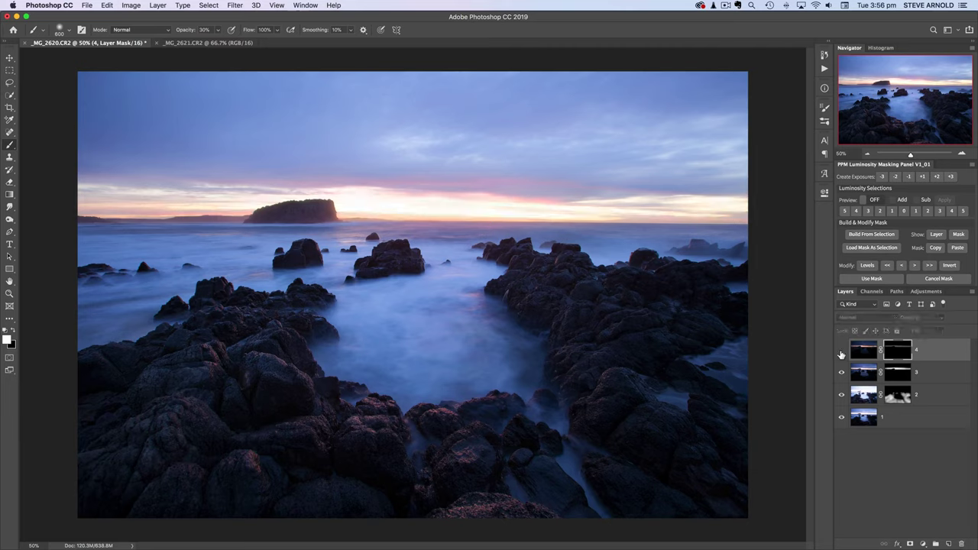
left_click(842, 351)
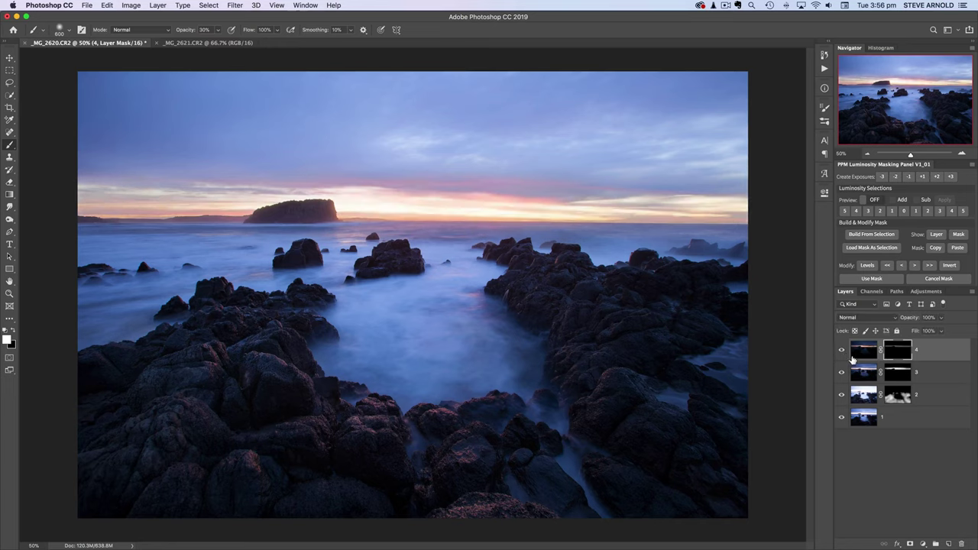
- Compare the horizon with layers 3 and 4 on and off, ending with both hidden
left_click_drag(842, 351, 841, 376)
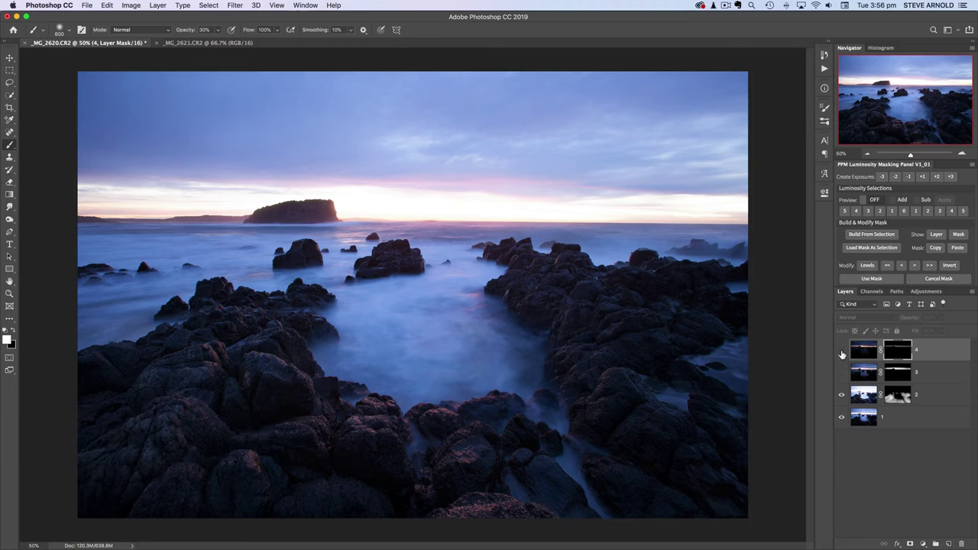
left_click(841, 354)
left_click(841, 373)
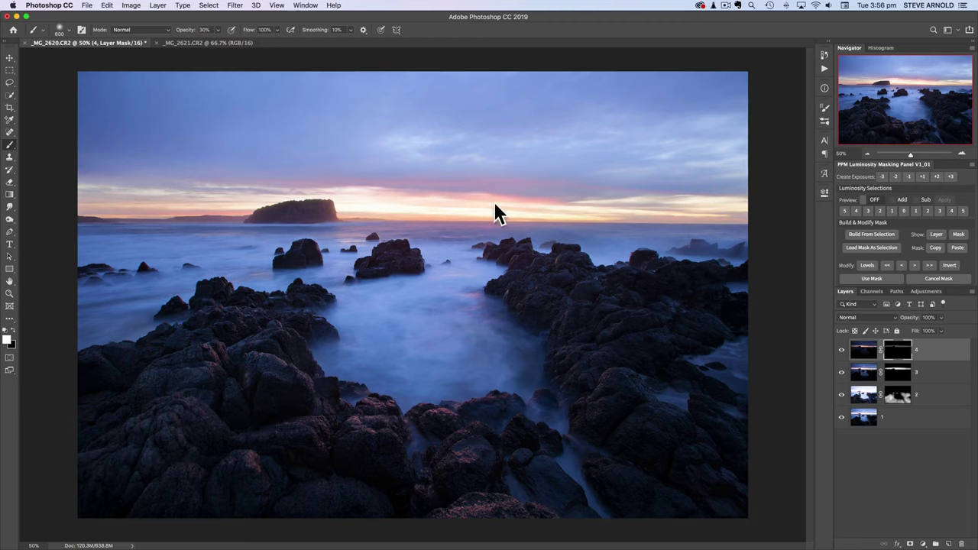
left_click(843, 350)
left_click(842, 372)
left_click(842, 350)
left_click(842, 373)
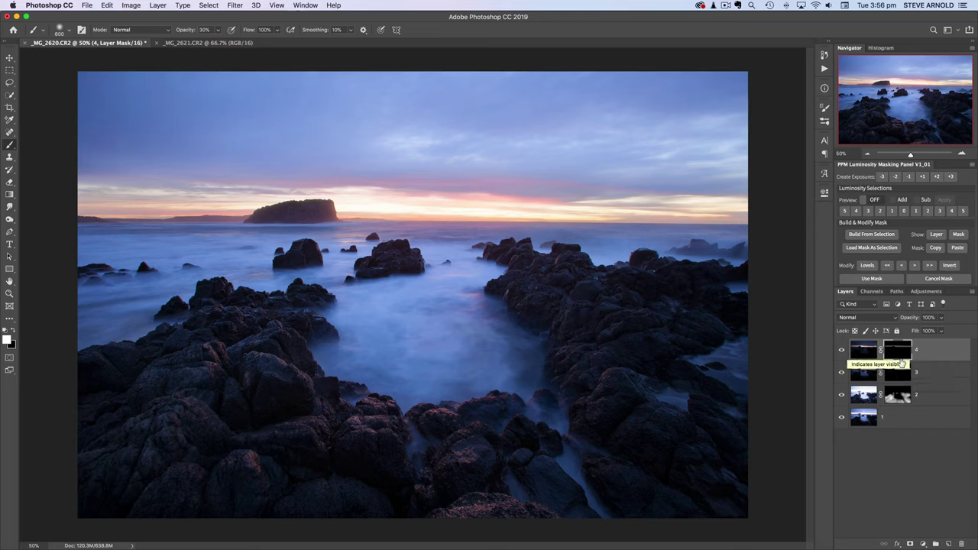
left_click(842, 350)
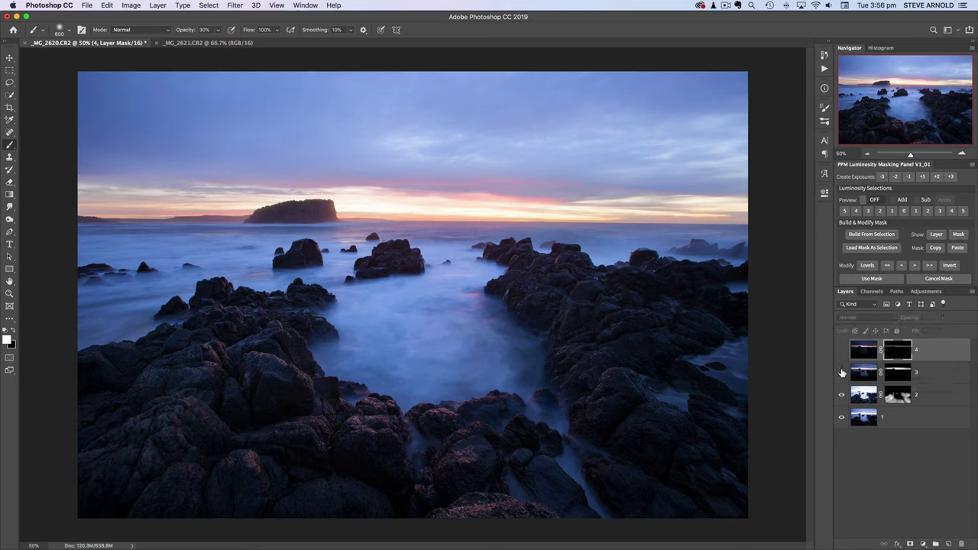
left_click(842, 353)
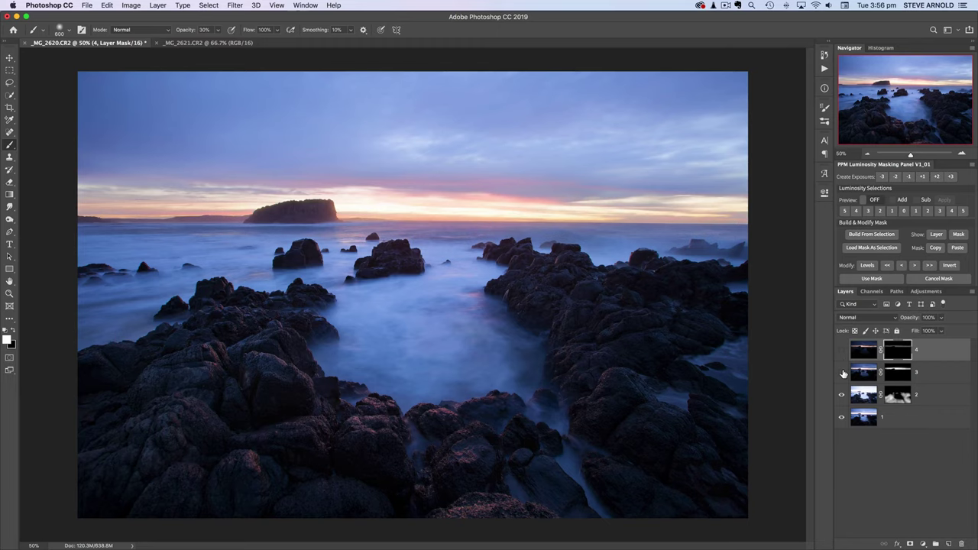
left_click(842, 373)
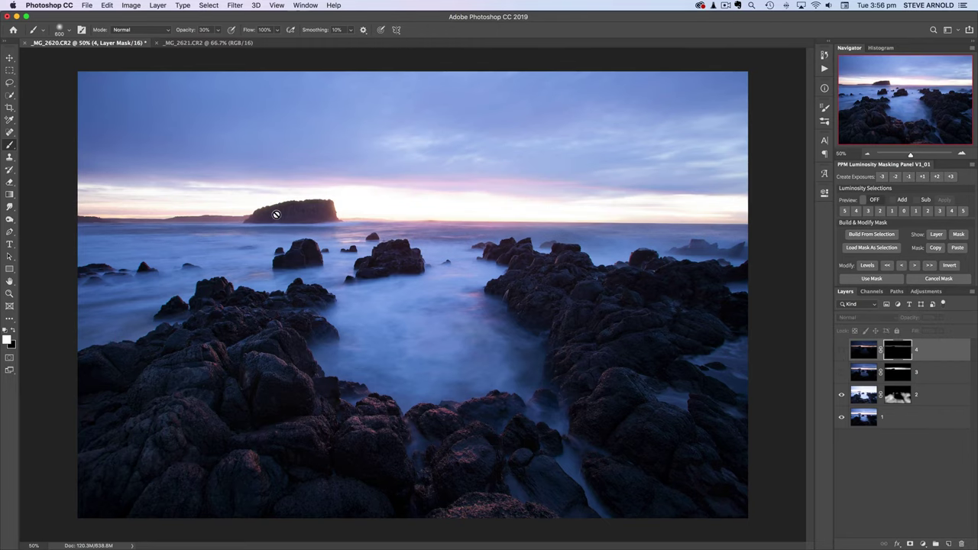
- At 100% zoom, toggle layers 3 and 4 to compare the sky, ending with both visible
left_click(962, 154)
left_click(961, 155)
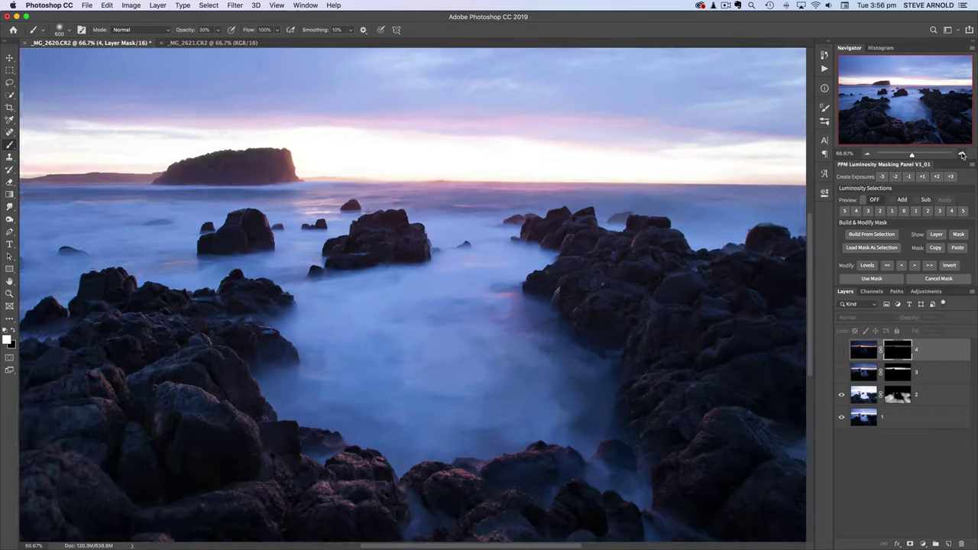
left_click(961, 154)
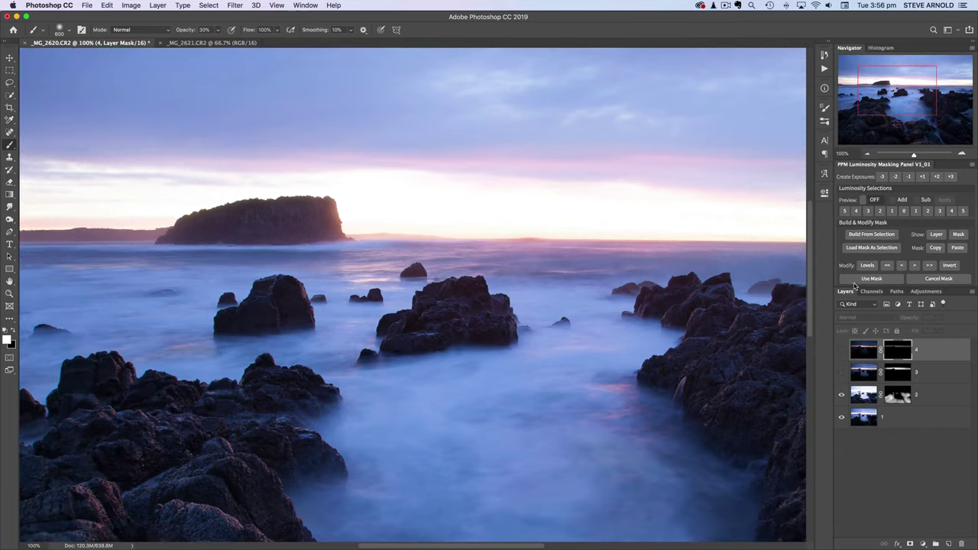
left_click(843, 350)
left_click(841, 373)
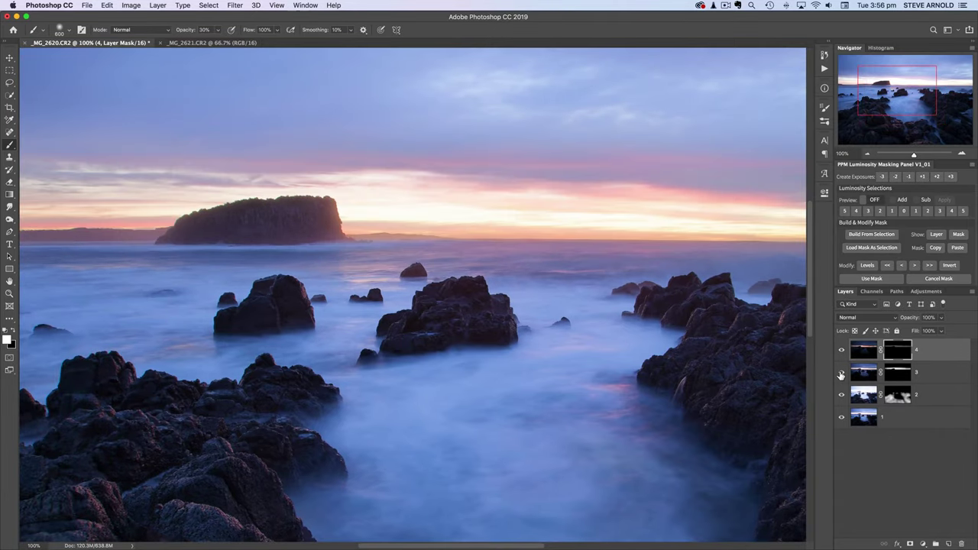
left_click(842, 351)
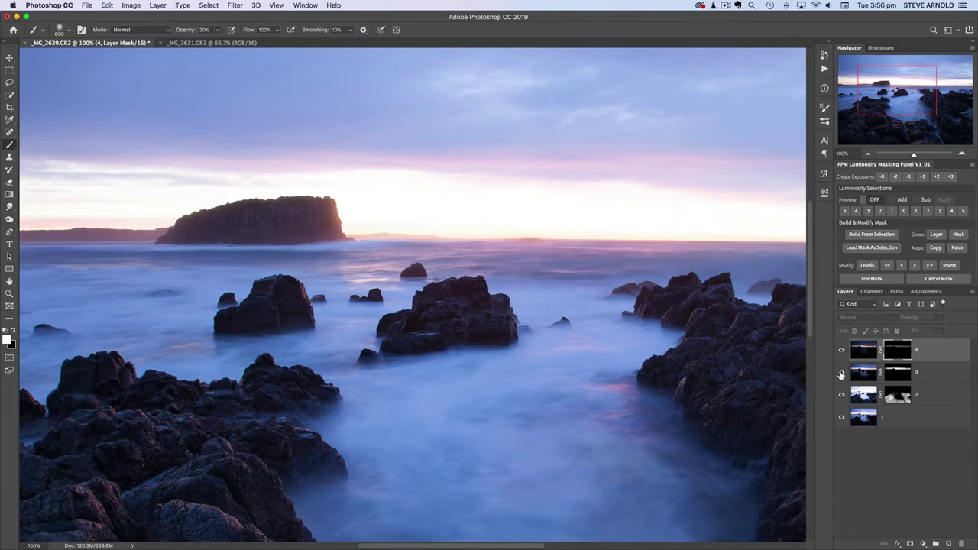
left_click(841, 373)
left_click(842, 351)
left_click(841, 351)
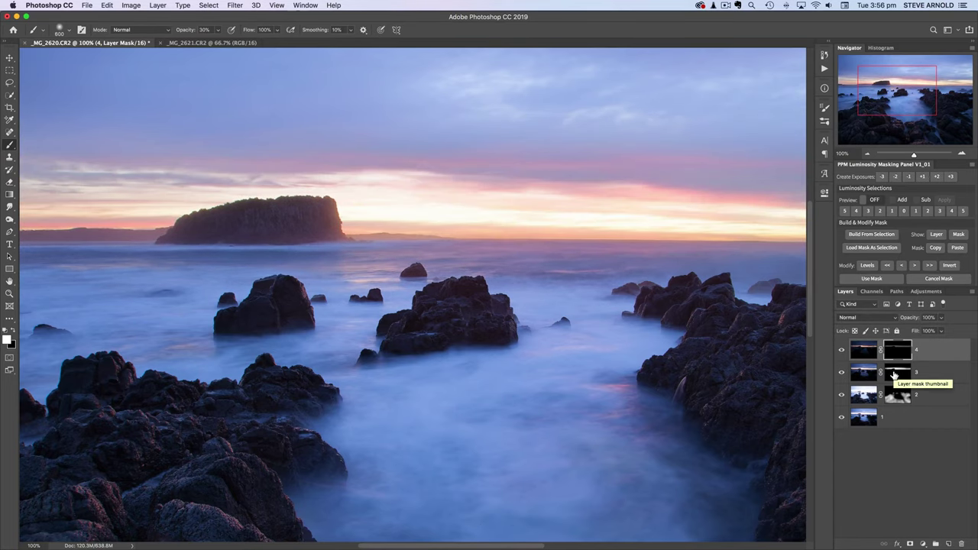
- View layer 3's and layer 4's masks on their own, then return to the composite
left_click(895, 374, "alt")
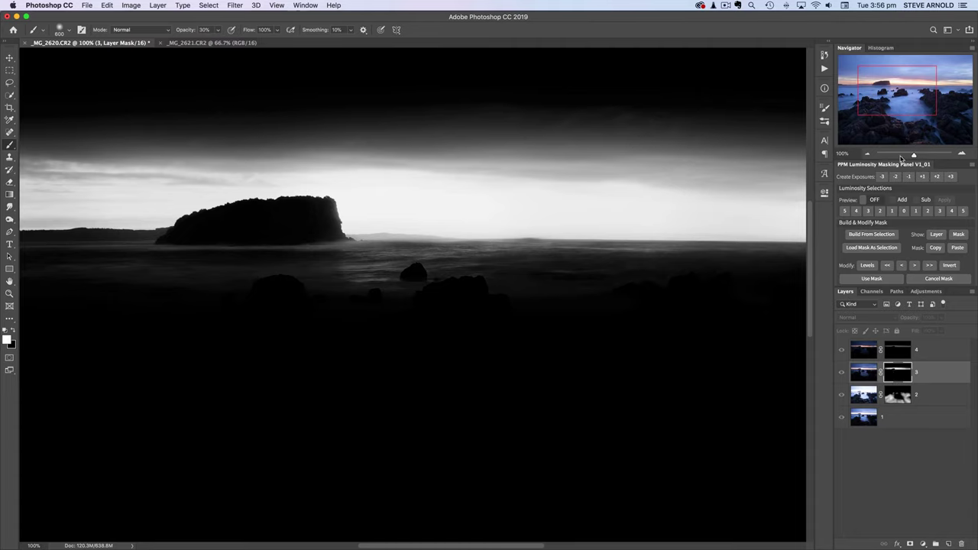
left_click(868, 154)
left_click(868, 154)
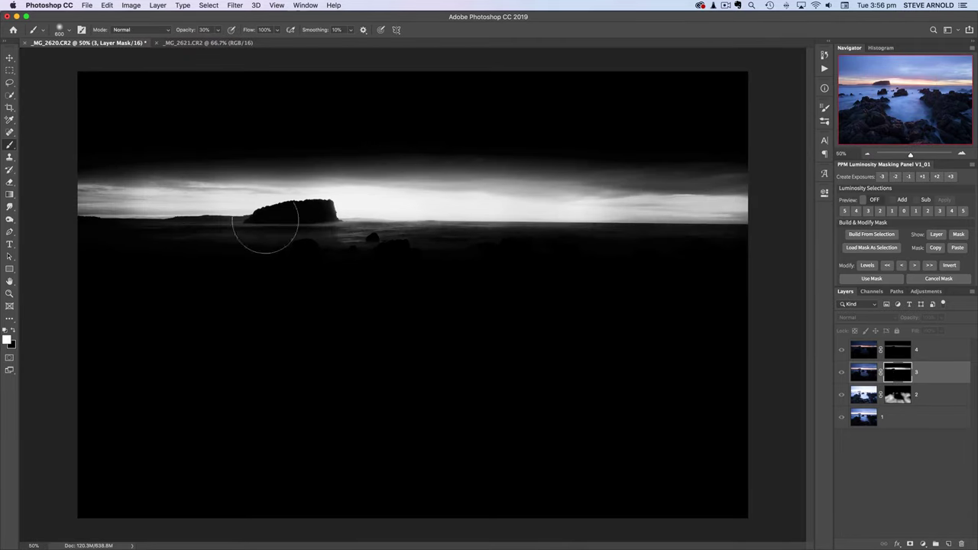
left_click(900, 353, "alt")
left_click(901, 352)
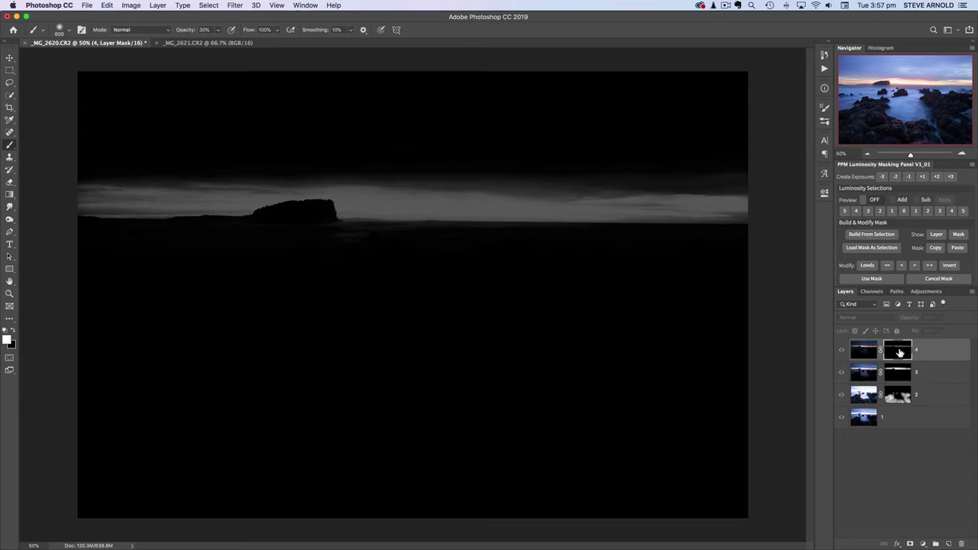
left_click(900, 353, "alt")
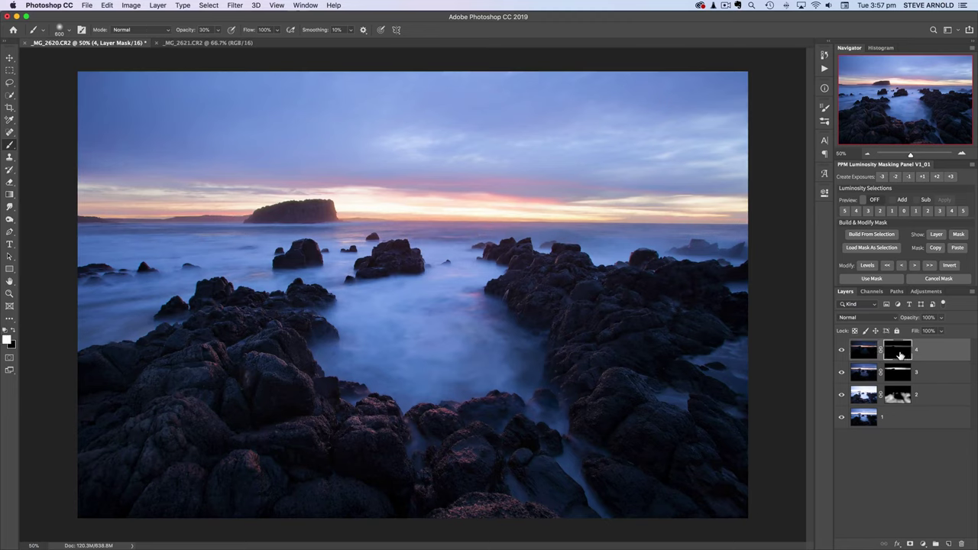
- Fill layer 4's mask with black and zoom to 100% on the sky
left_click_drag(901, 353, 900, 355)
left_click(901, 354)
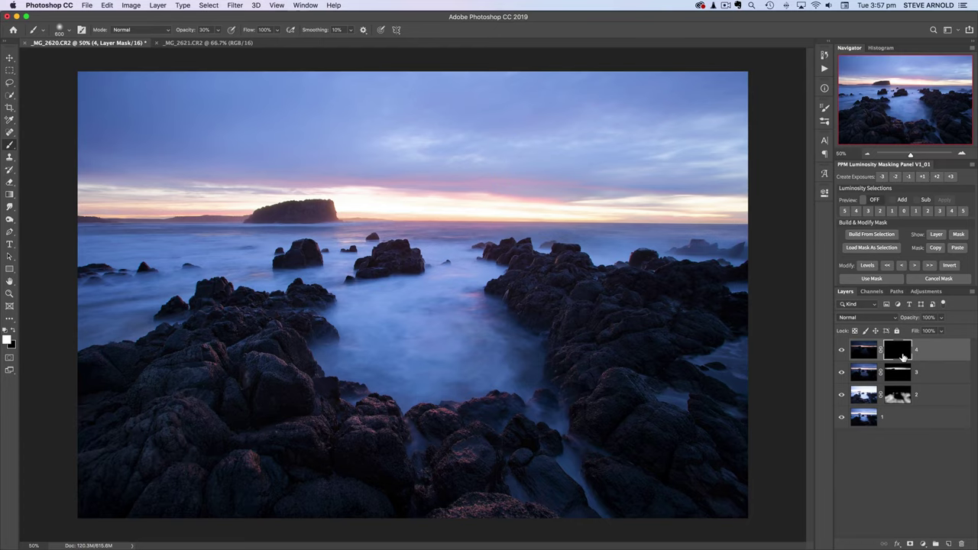
left_click(961, 153)
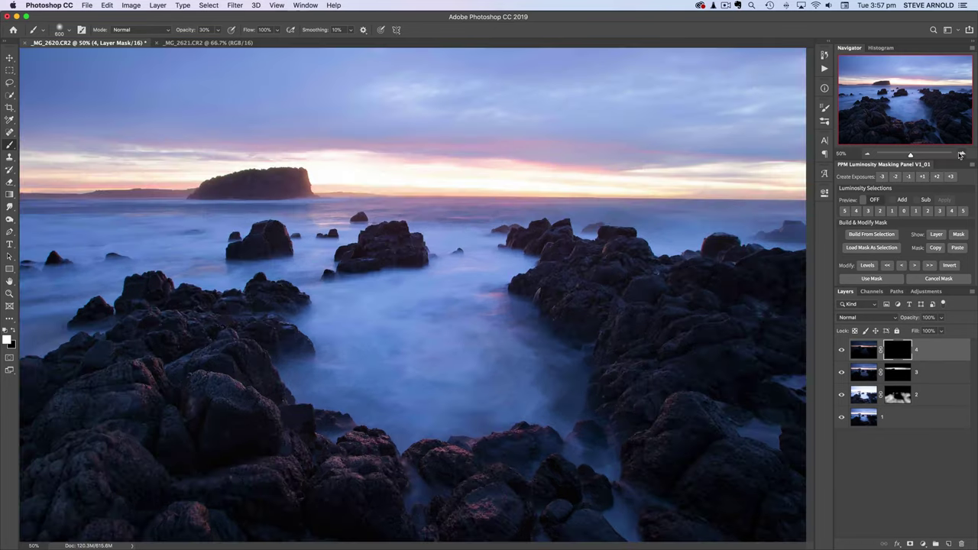
left_click(962, 154)
left_click_drag(916, 107, 911, 101)
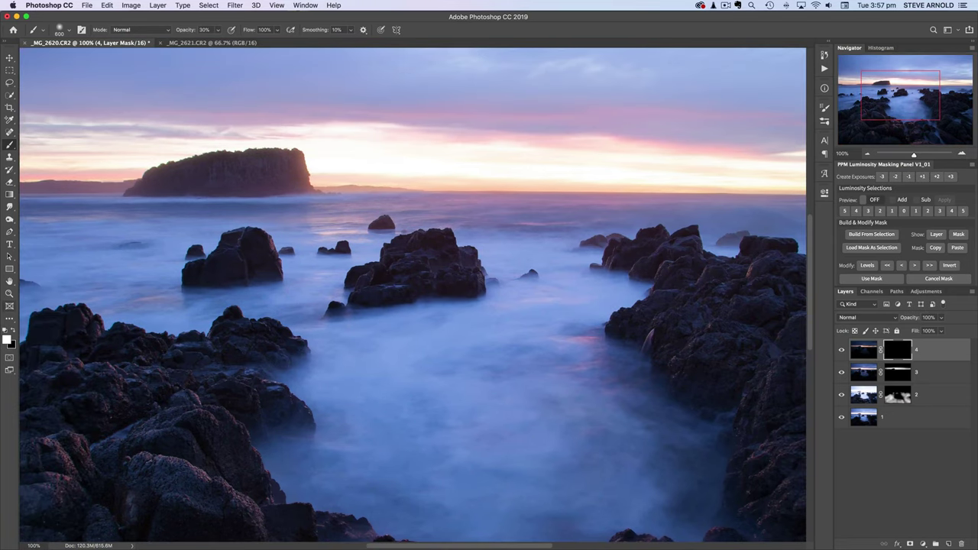
- With a 250 brush at 30%, paint layer 4's mask over the sky left of the headland
left_click(873, 292)
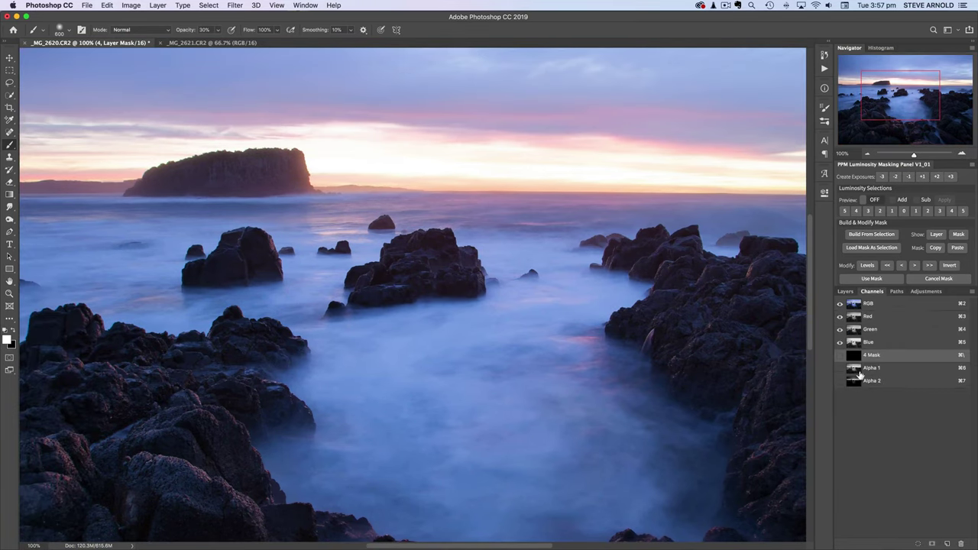
left_click(845, 291)
key("bracketleft")
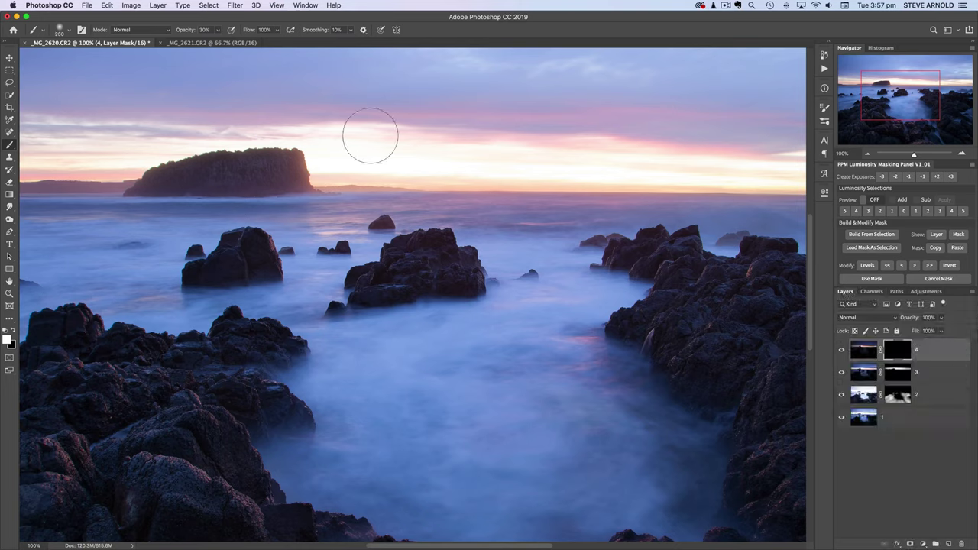
key("bracketleft")
key("bracketleft")
key("bracketleft")
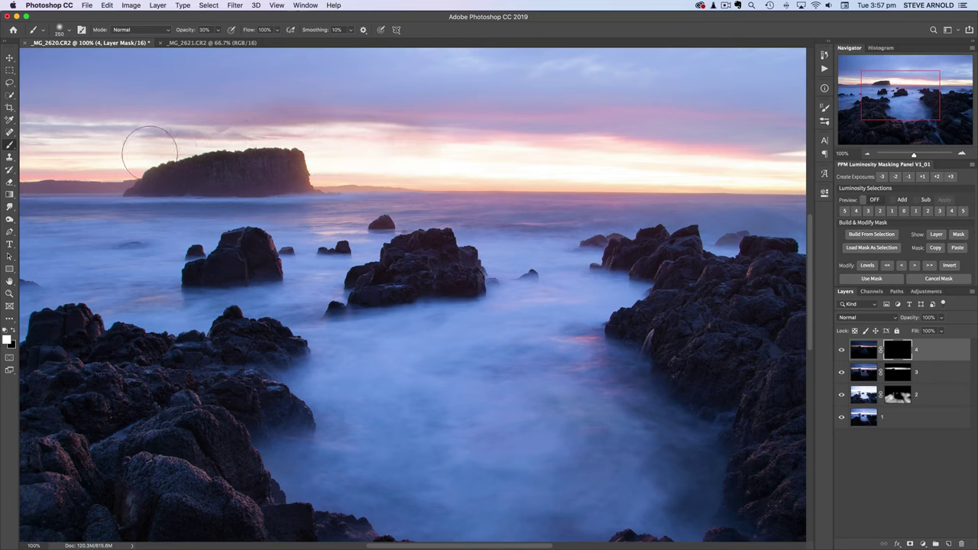
mouse_move(127, 160)
left_mouse_down()
mouse_move(98, 157)
mouse_move(114, 157)
left_mouse_up()
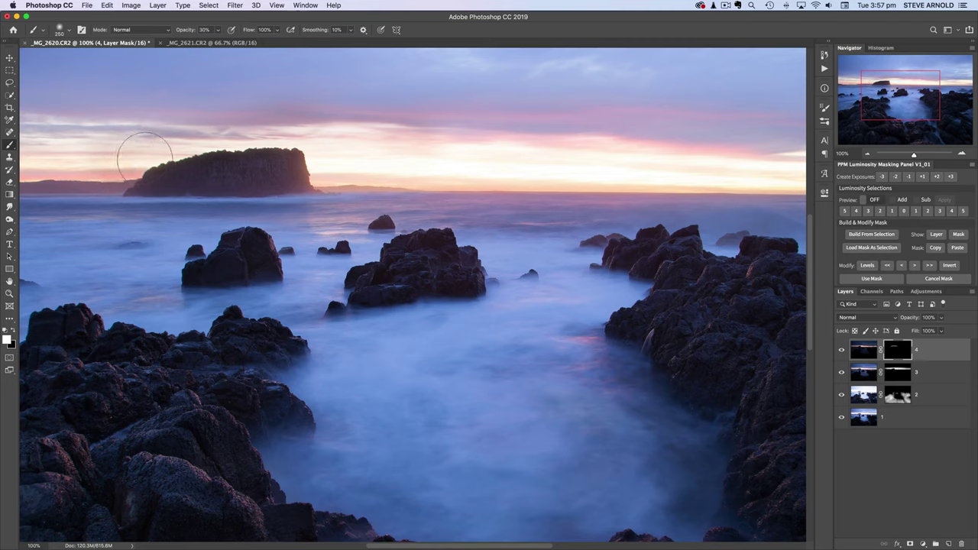
key("bracketleft")
key("bracketleft")
key("bracketleft")
key("bracketleft")
key("bracketleft")
key("bracketleft")
left_click(963, 154)
left_click(964, 155)
- With a much smaller brush, paint layer 4's mask along the headland's right and top edges
left_click_drag(900, 88, 889, 79)
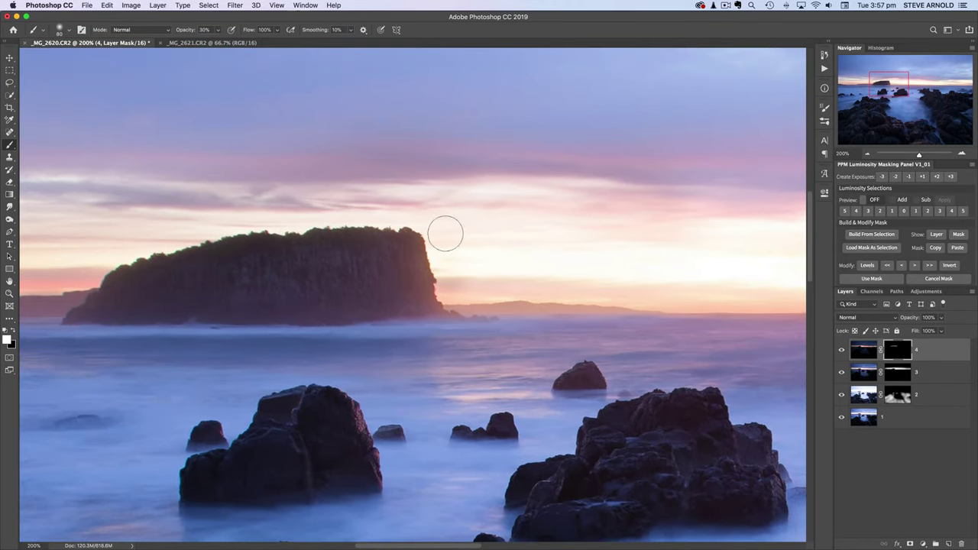
key("bracketleft")
key("bracketleft")
key("bracketleft")
key("bracketleft")
mouse_move(433, 243)
left_mouse_down()
mouse_move(449, 299)
mouse_move(461, 297)
mouse_move(441, 275)
mouse_move(485, 296)
mouse_move(401, 222)
mouse_move(343, 222)
mouse_move(153, 248)
mouse_move(87, 286)
mouse_move(113, 290)
mouse_move(61, 311)
left_mouse_up()
mouse_move(127, 260)
left_mouse_down()
mouse_move(398, 238)
mouse_move(226, 249)
mouse_move(125, 282)
mouse_move(237, 251)
mouse_move(315, 256)
mouse_move(399, 240)
mouse_move(382, 222)
mouse_move(351, 221)
mouse_move(393, 223)
mouse_move(349, 234)
mouse_move(422, 230)
mouse_move(412, 270)
mouse_move(487, 251)
mouse_move(444, 266)
mouse_move(408, 219)
left_mouse_up()
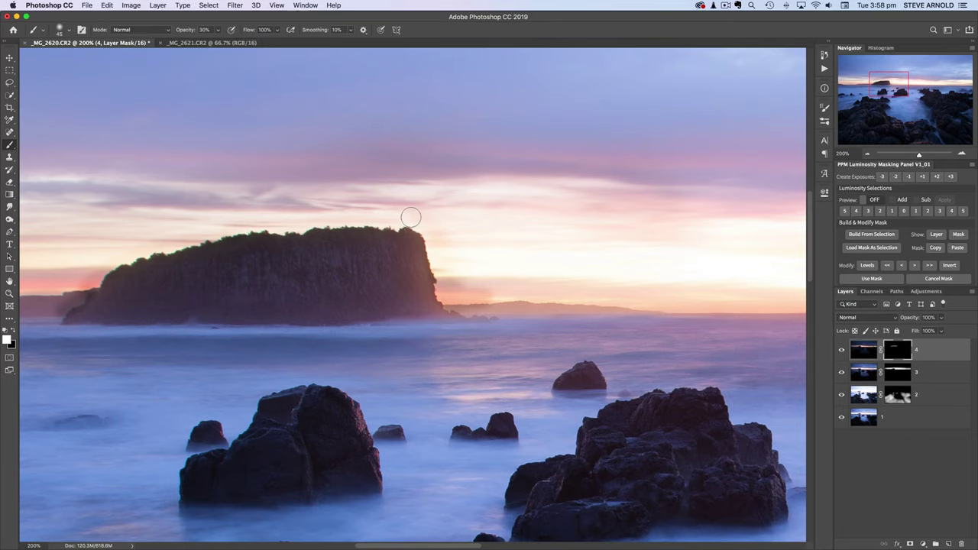
left_click(866, 154)
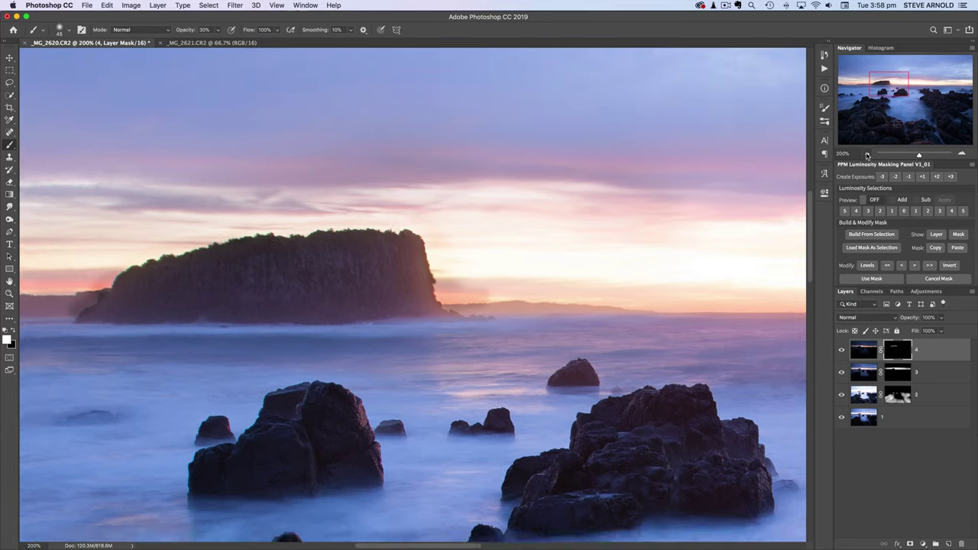
left_click(867, 154)
left_click(867, 154)
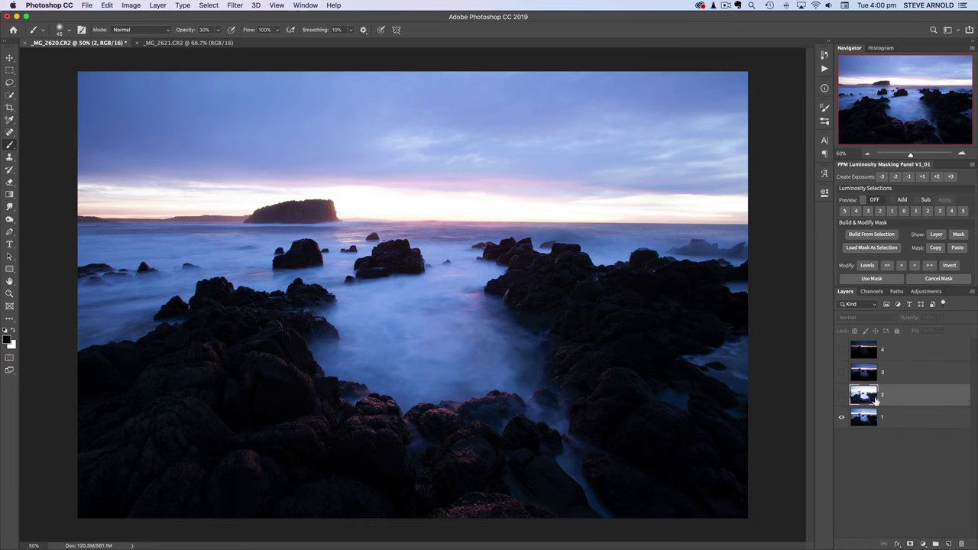
- Show layer 2 with an all-black mask, enlarge the brush, and enable PPM Preview
left_click(842, 395)
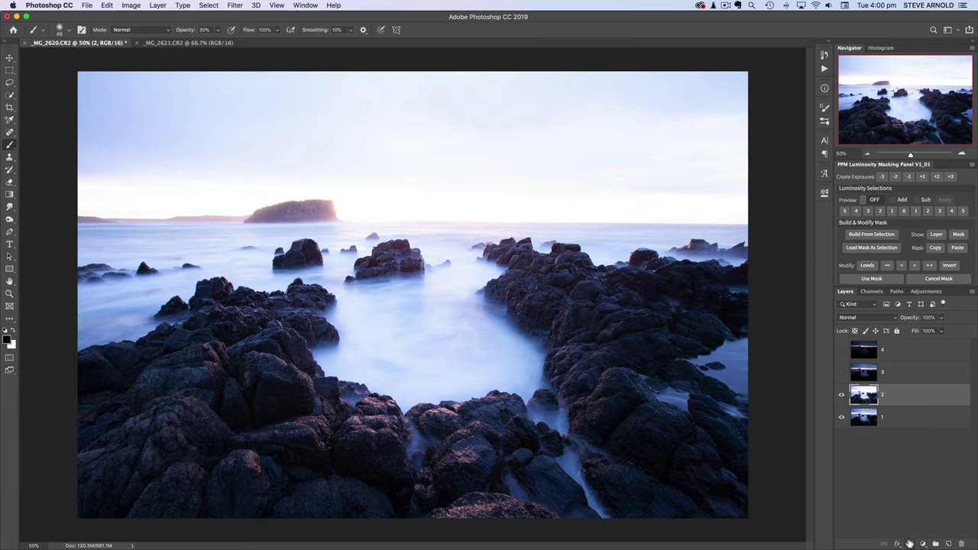
left_click(911, 544, "alt")
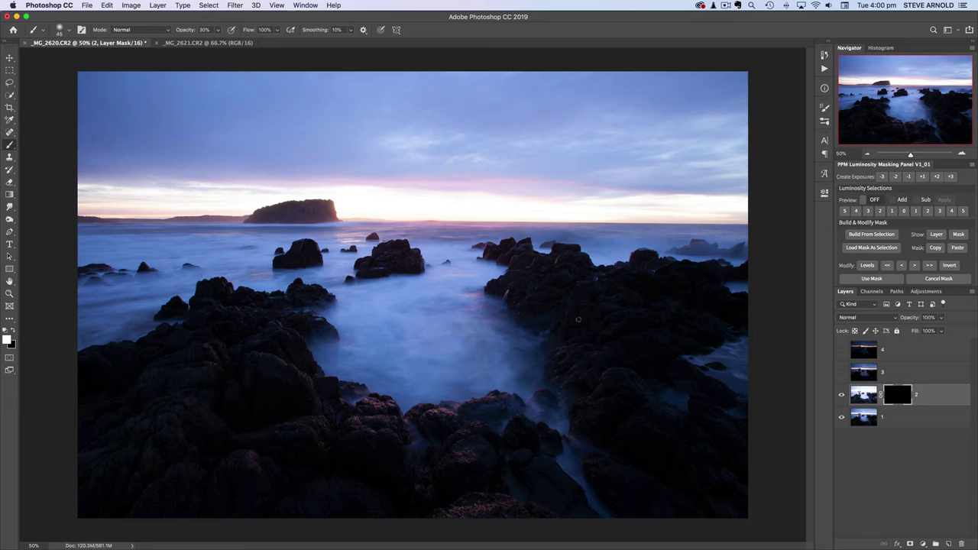
key("bracketright")
key("bracketright")
key("bracketright")
key("bracketright")
key("bracketright")
key("bracketright")
key("bracketright")
key("bracketright")
key("bracketright")
left_click(875, 200)
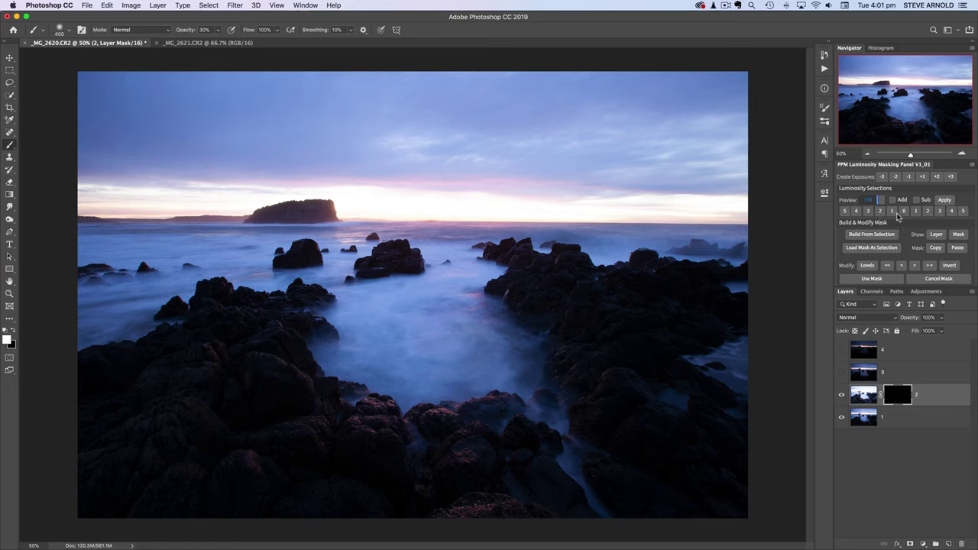
- Load a darks '4' luminosity selection, hide its edges, and paint layer 2's mask white over the right rocks
left_click(857, 213)
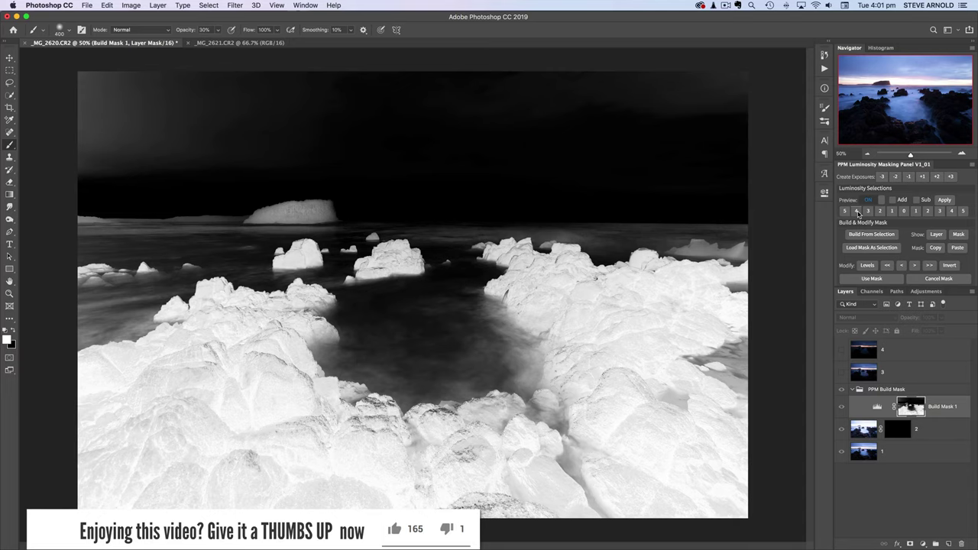
left_click(872, 279)
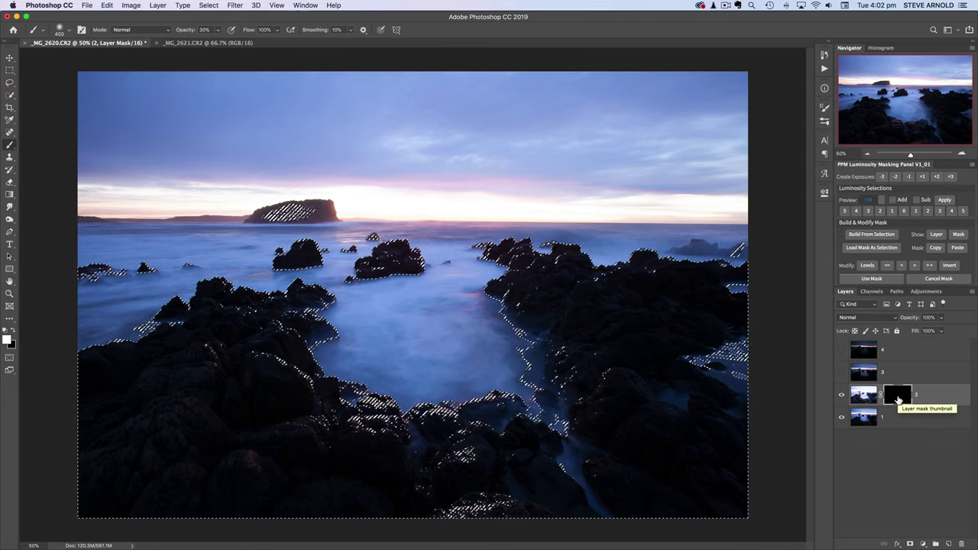
key("super+d")
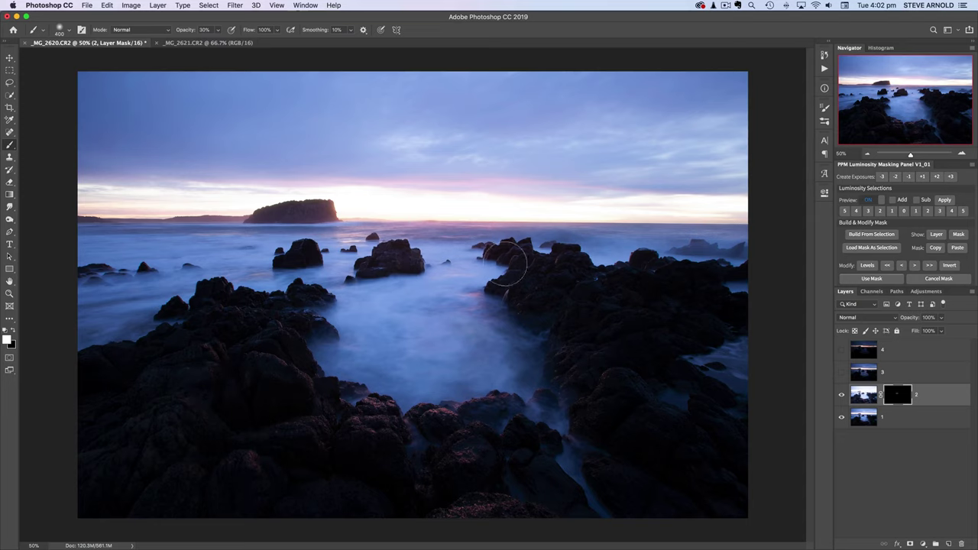
mouse_move(559, 277)
left_mouse_down()
mouse_move(578, 309)
mouse_move(623, 336)
mouse_move(653, 301)
mouse_move(560, 302)
mouse_move(705, 316)
mouse_move(678, 306)
mouse_move(714, 297)
mouse_move(608, 386)
mouse_move(629, 445)
mouse_move(603, 352)
mouse_move(668, 394)
mouse_move(676, 369)
mouse_move(689, 468)
mouse_move(383, 445)
mouse_move(262, 378)
mouse_move(264, 324)
mouse_move(238, 331)
mouse_move(217, 306)
mouse_move(178, 322)
mouse_move(204, 327)
mouse_move(57, 389)
mouse_move(99, 471)
mouse_move(219, 471)
mouse_move(213, 329)
mouse_move(242, 321)
mouse_move(244, 434)
mouse_move(257, 352)
mouse_move(320, 304)
mouse_move(186, 308)
mouse_move(269, 296)
mouse_move(281, 395)
mouse_move(364, 467)
mouse_move(179, 430)
mouse_move(243, 409)
mouse_move(412, 475)
mouse_move(314, 466)
mouse_move(400, 469)
mouse_move(442, 491)
mouse_move(548, 493)
mouse_move(706, 470)
mouse_move(572, 357)
mouse_move(592, 295)
left_mouse_up()
key("bracketright")
key("bracketright")
key("bracketright")
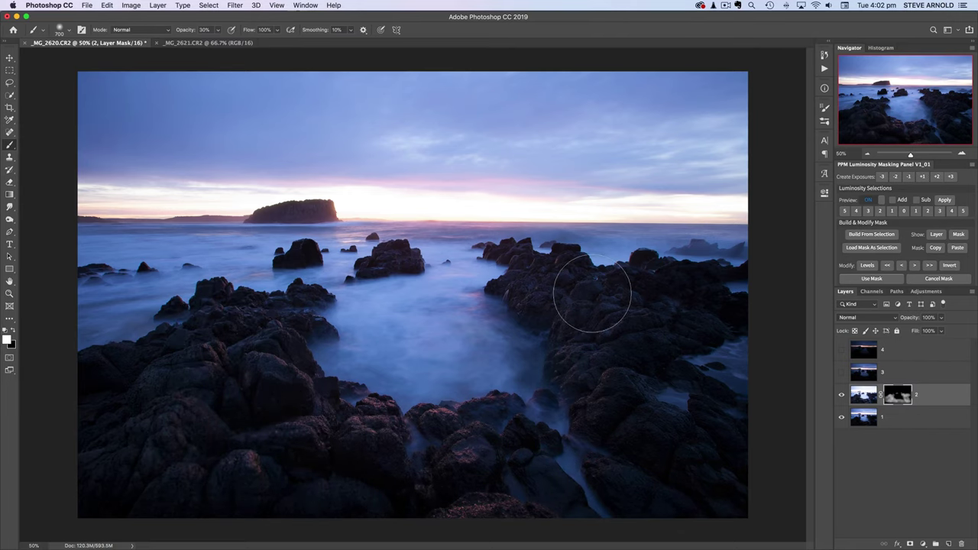
- Paint more of layer 2 into the right-hand rocks and across the lower-left rocks
key("super+h")
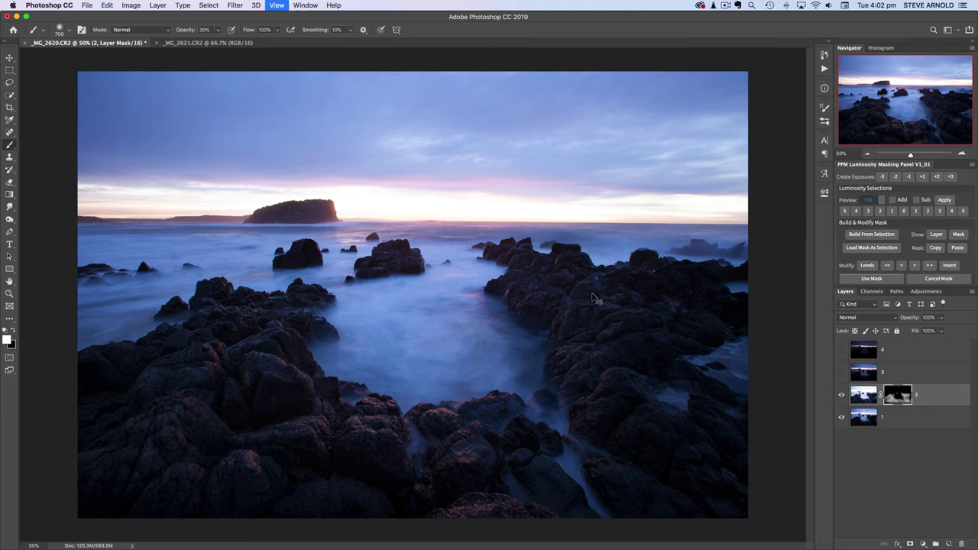
mouse_move(741, 291)
left_mouse_down()
mouse_move(612, 306)
mouse_move(731, 283)
mouse_move(655, 338)
mouse_move(612, 289)
mouse_move(535, 267)
mouse_move(583, 296)
mouse_move(641, 279)
mouse_move(754, 299)
mouse_move(607, 301)
left_mouse_up()
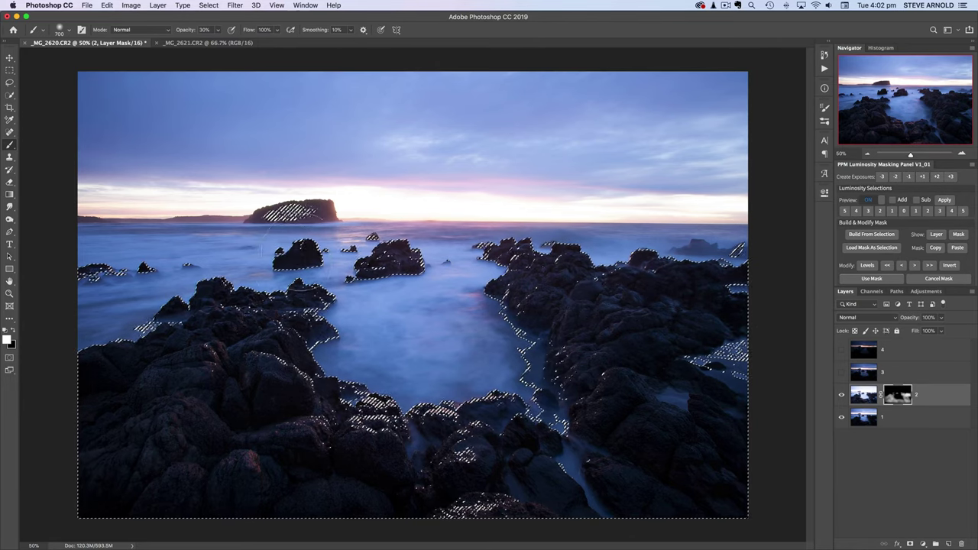
mouse_move(86, 275)
left_mouse_down()
mouse_move(211, 305)
mouse_move(186, 316)
mouse_move(233, 365)
mouse_move(214, 354)
mouse_move(87, 393)
mouse_move(96, 391)
mouse_move(112, 475)
mouse_move(345, 487)
mouse_move(280, 407)
mouse_move(636, 345)
left_mouse_up()
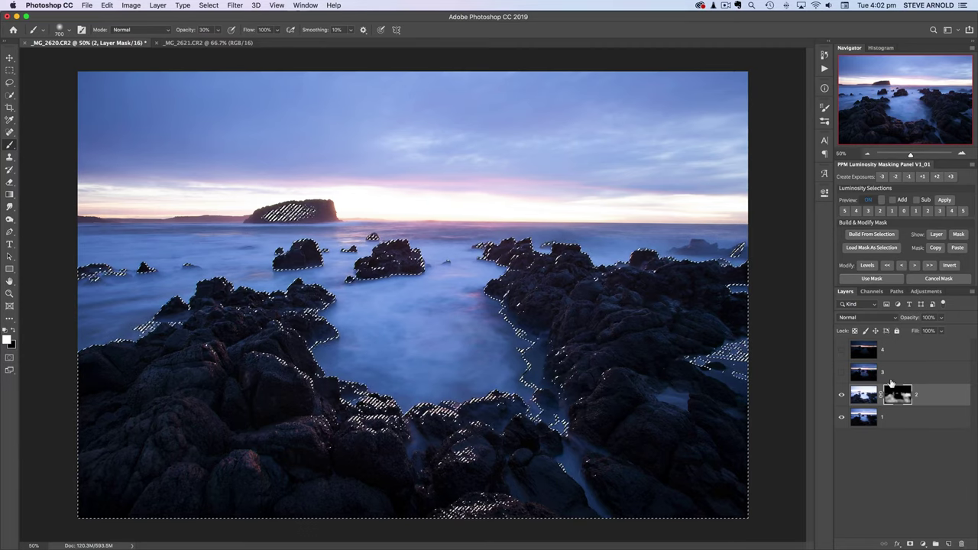
- Deselect, then toggle layer 2's visibility on and off to compare the blend
key("super+d")
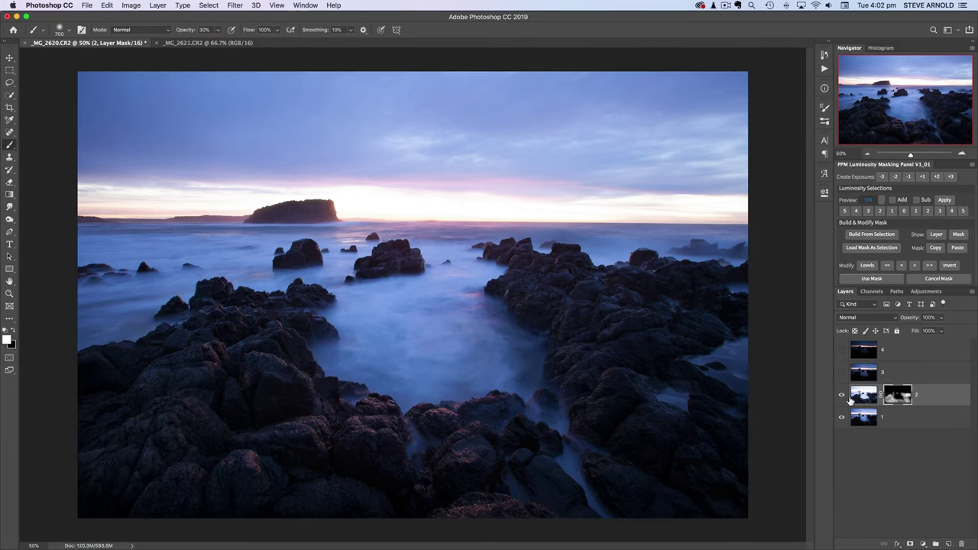
left_click(842, 397)
left_click(843, 398)
left_click(843, 398)
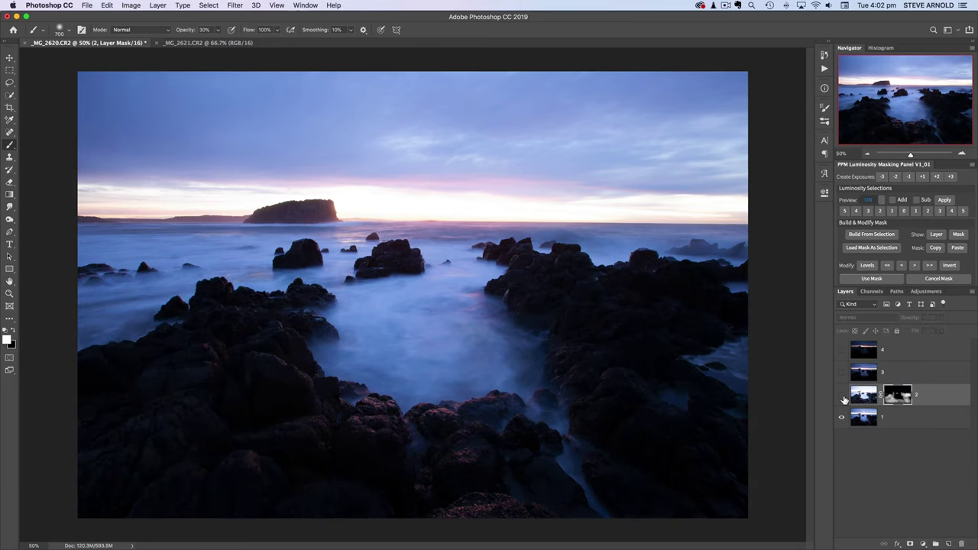
left_click(843, 398)
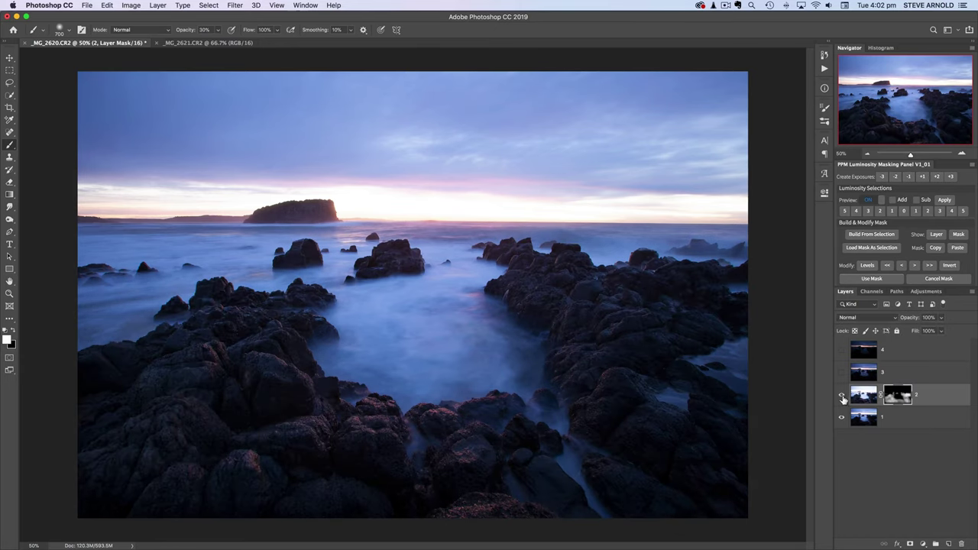
left_click(875, 378)
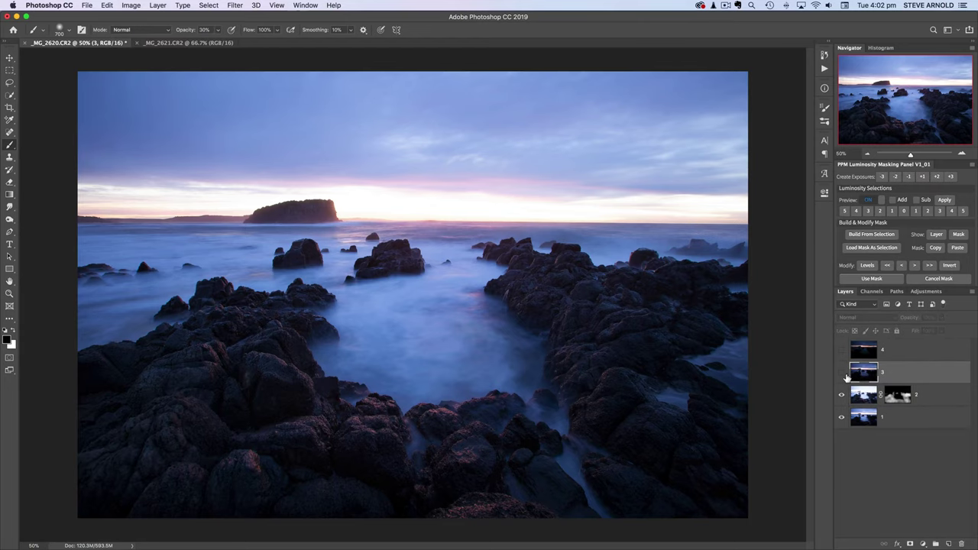
- Give layer 3 a black mask and paint it white along the horizon within a lights '3' selection
left_click(842, 374)
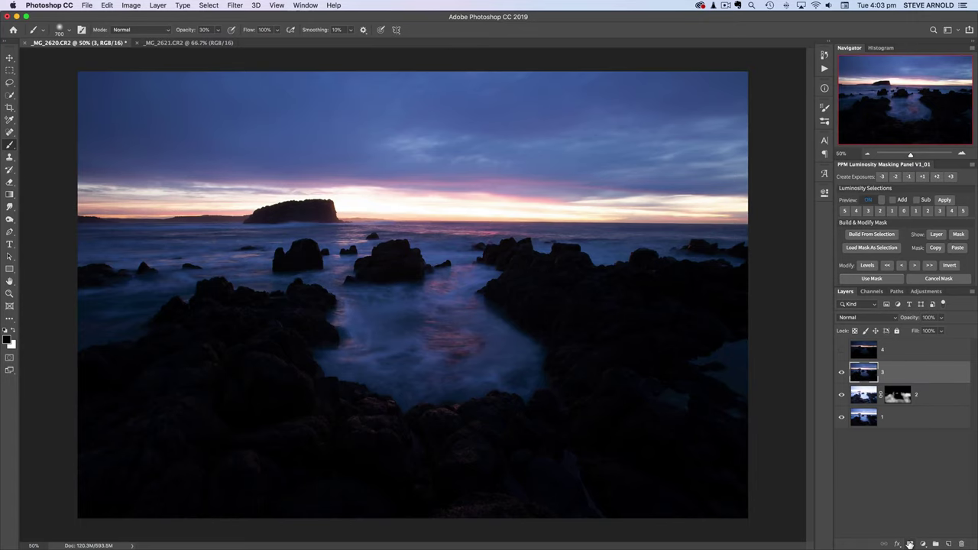
left_click(910, 544, "alt")
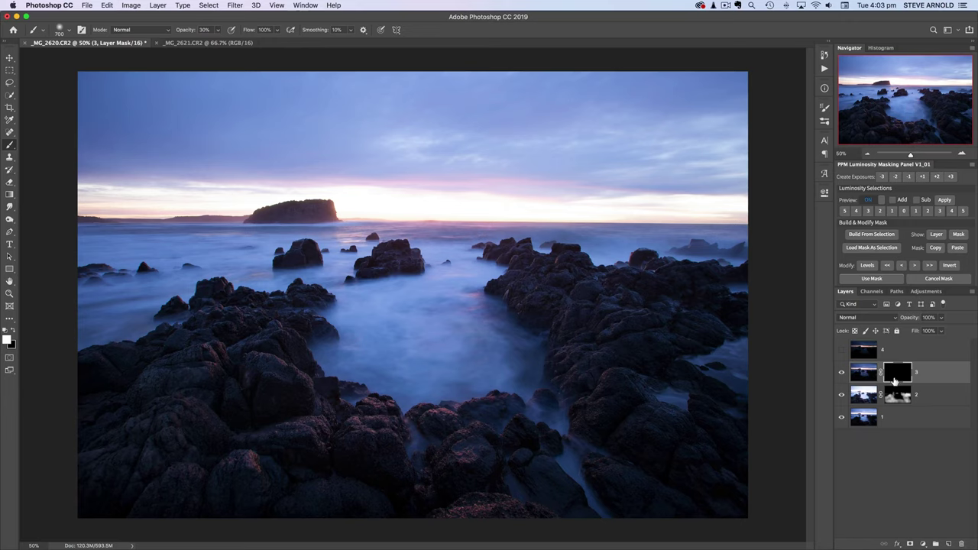
left_click(941, 213)
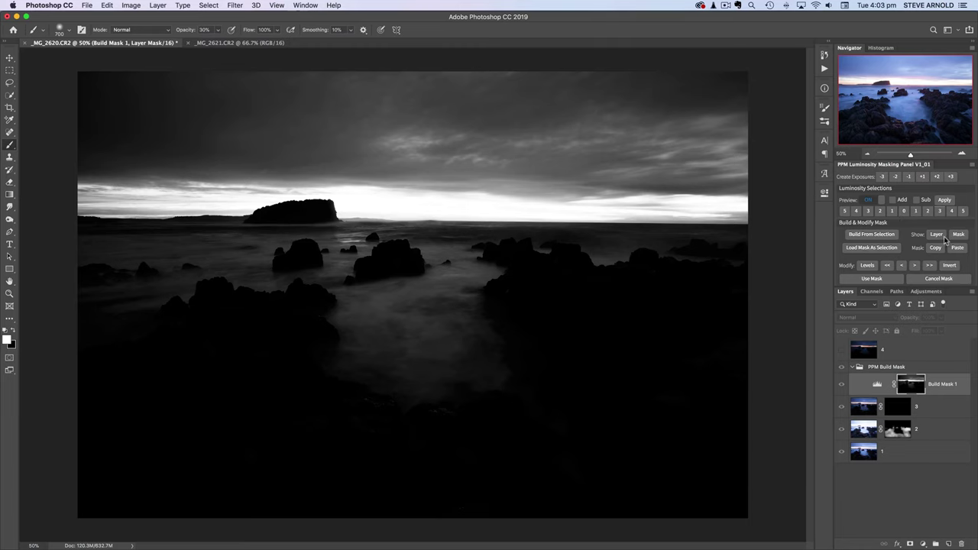
left_click(872, 279)
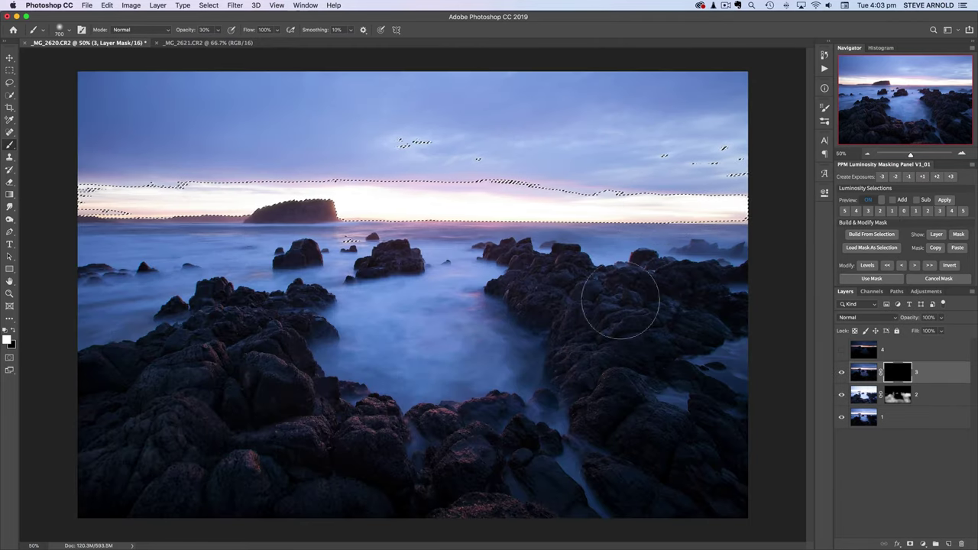
mouse_move(541, 207)
left_mouse_down()
mouse_move(365, 201)
mouse_move(570, 208)
mouse_move(133, 208)
mouse_move(227, 198)
mouse_move(74, 197)
mouse_move(131, 190)
mouse_move(742, 206)
mouse_move(73, 197)
mouse_move(445, 206)
mouse_move(755, 195)
left_mouse_up()
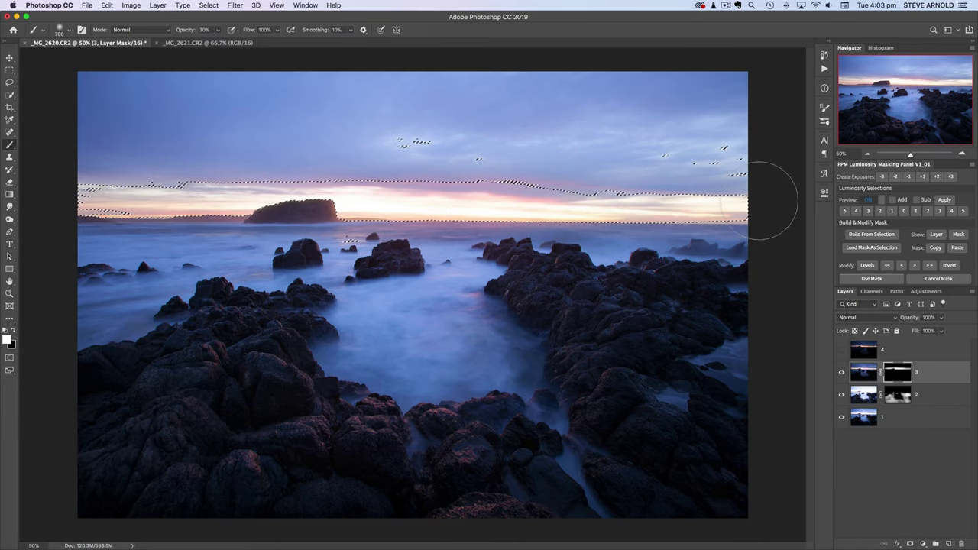
key("super+d")
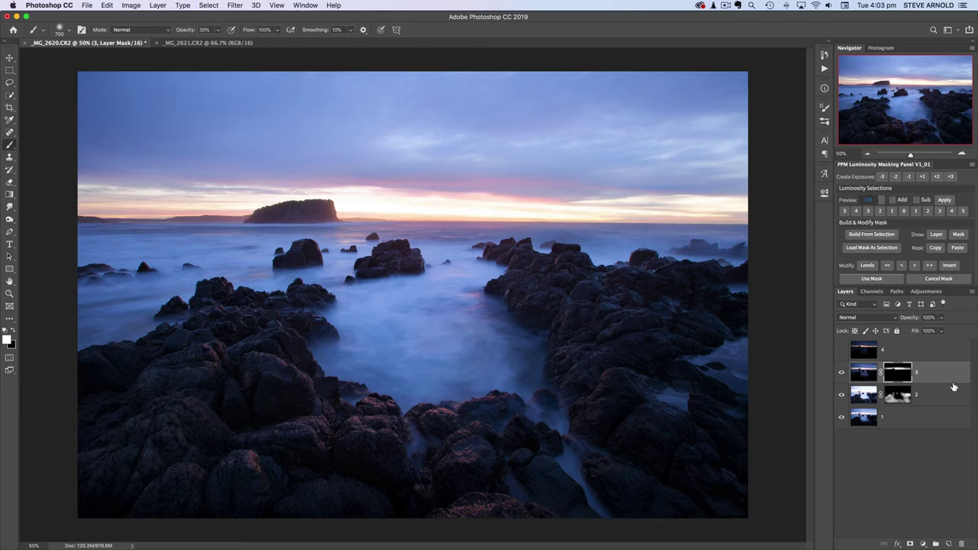
- Give layer 4 a black mask, select lights '3' with Preview off, and paint its mask along the horizon
left_click(866, 355)
left_click(843, 352)
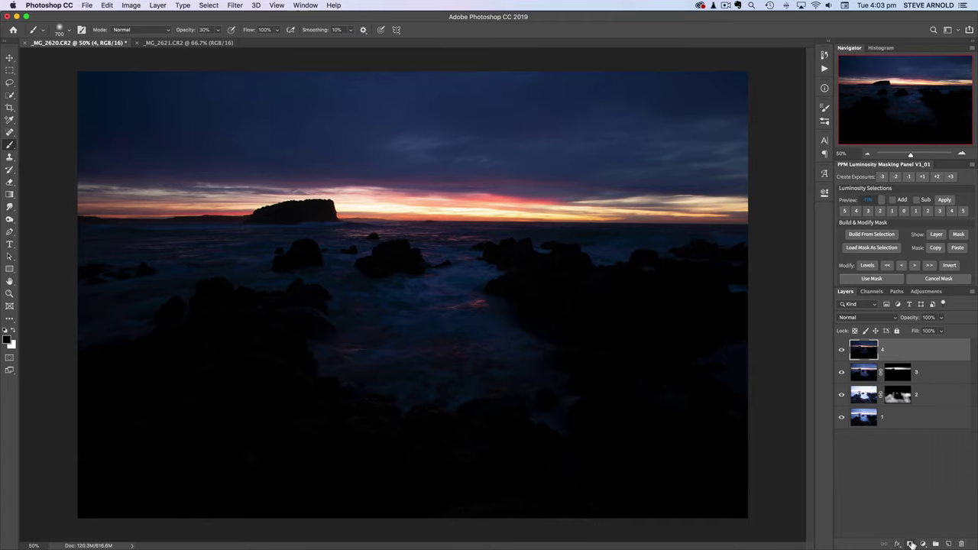
left_click(912, 543)
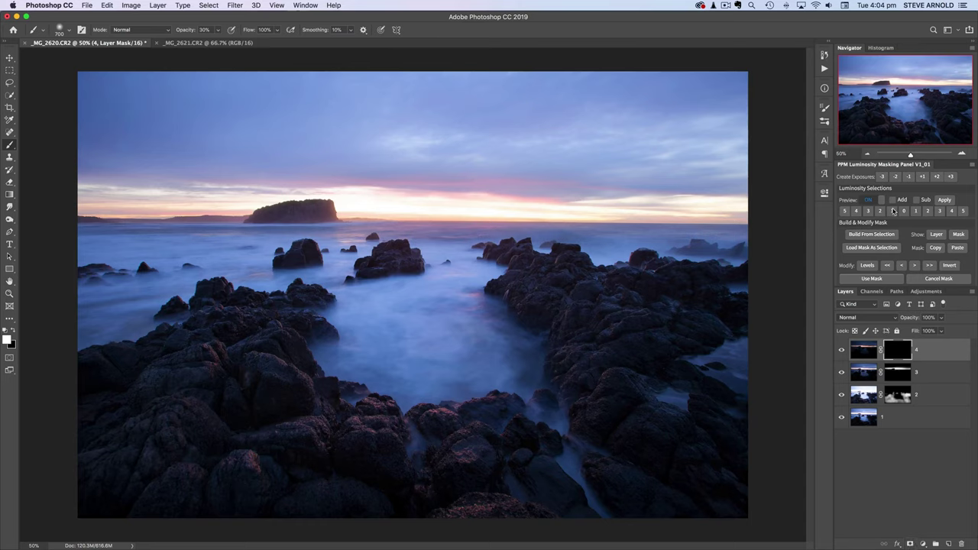
left_click(872, 201)
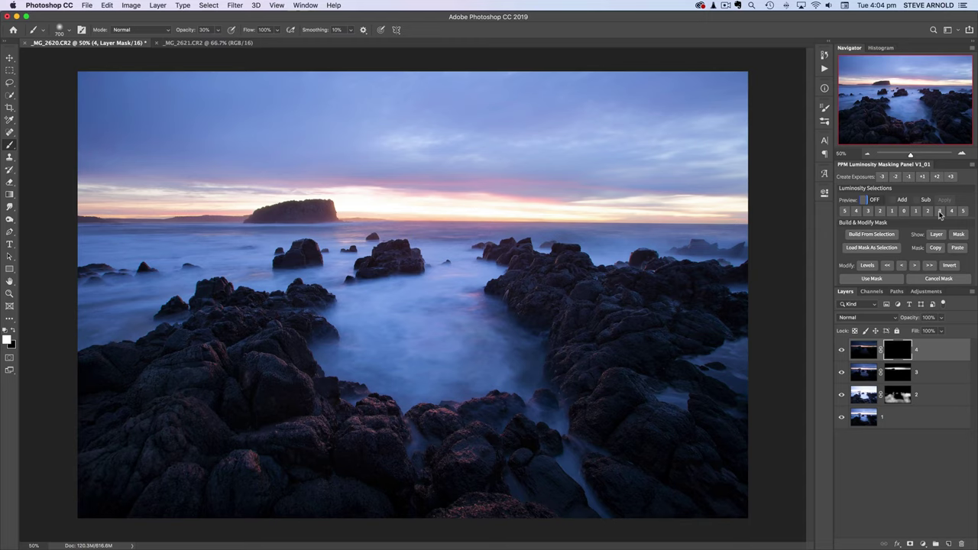
left_click(940, 212)
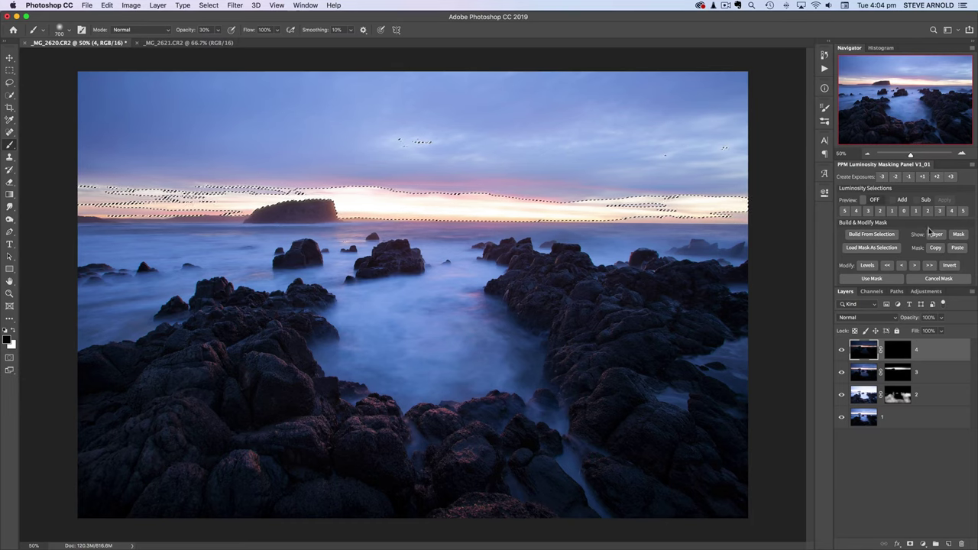
left_click(901, 356)
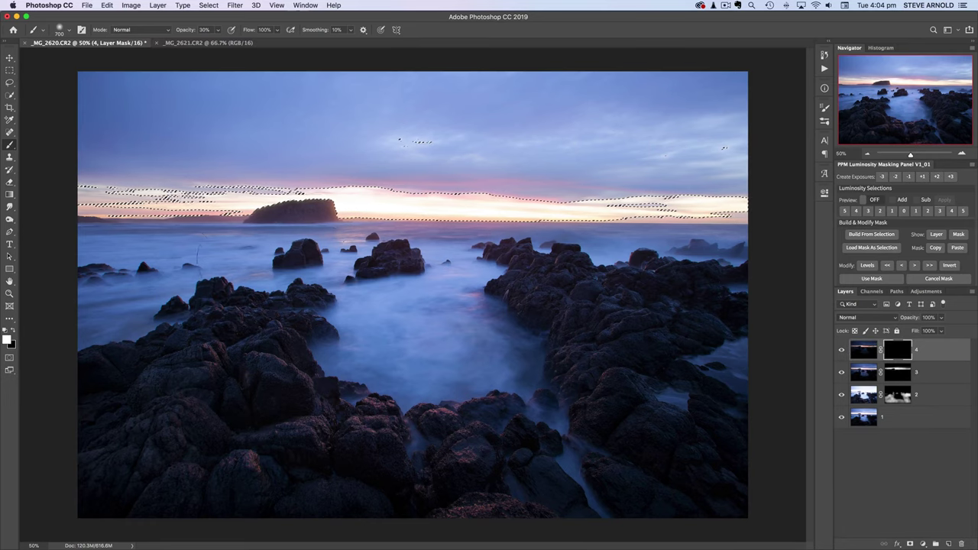
mouse_move(747, 203)
left_mouse_down()
mouse_move(456, 208)
mouse_move(75, 192)
mouse_move(777, 198)
left_mouse_up()
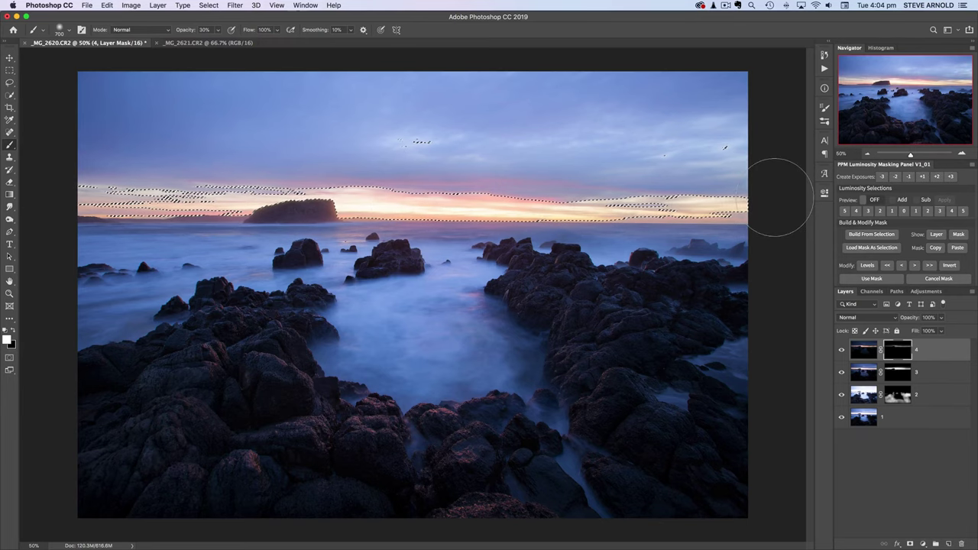
- Deselect the horizon band with Cmd+D
key("super+d")
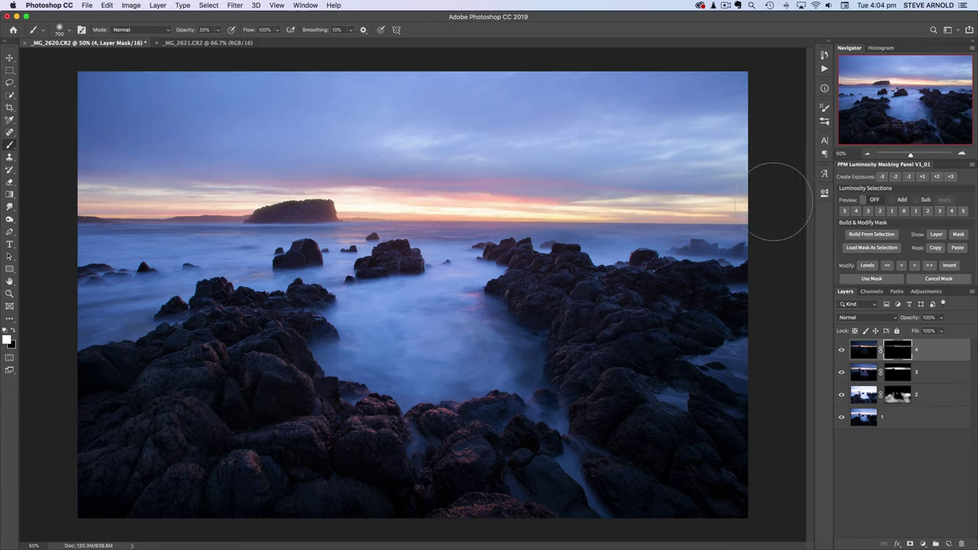